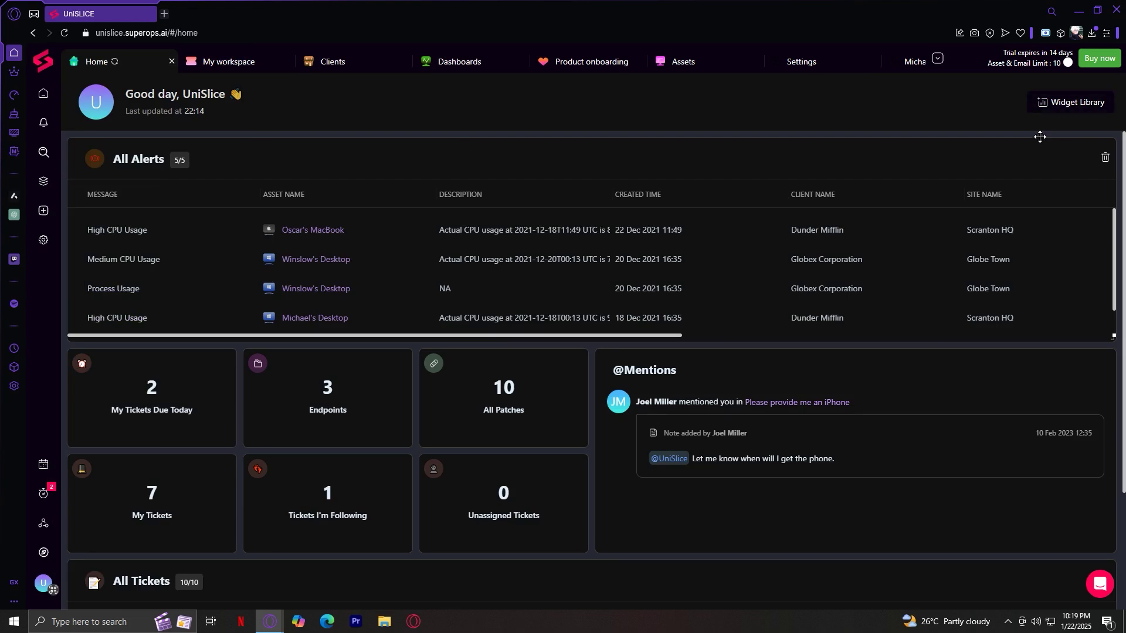
# Scroll up and down through the Home dashboard widgets to review them
pyautogui.scroll(-3, 907, 407)
pyautogui.scroll(3, 897, 410)
pyautogui.scroll(-3, 896, 408)
pyautogui.scroll(1, 890, 419)
pyautogui.scroll(3, 889, 419)
pyautogui.scroll(-1, 541, 248)
pyautogui.scroll(-3, 618, 523)
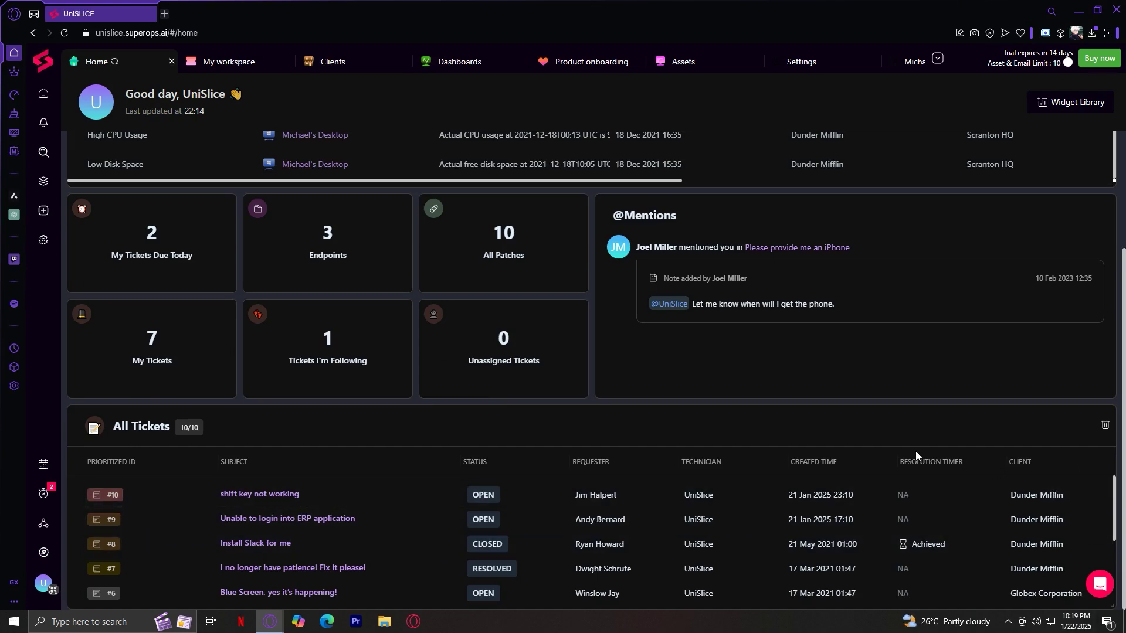
pyautogui.scroll(1, 845, 472)
pyautogui.scroll(2, 870, 462)
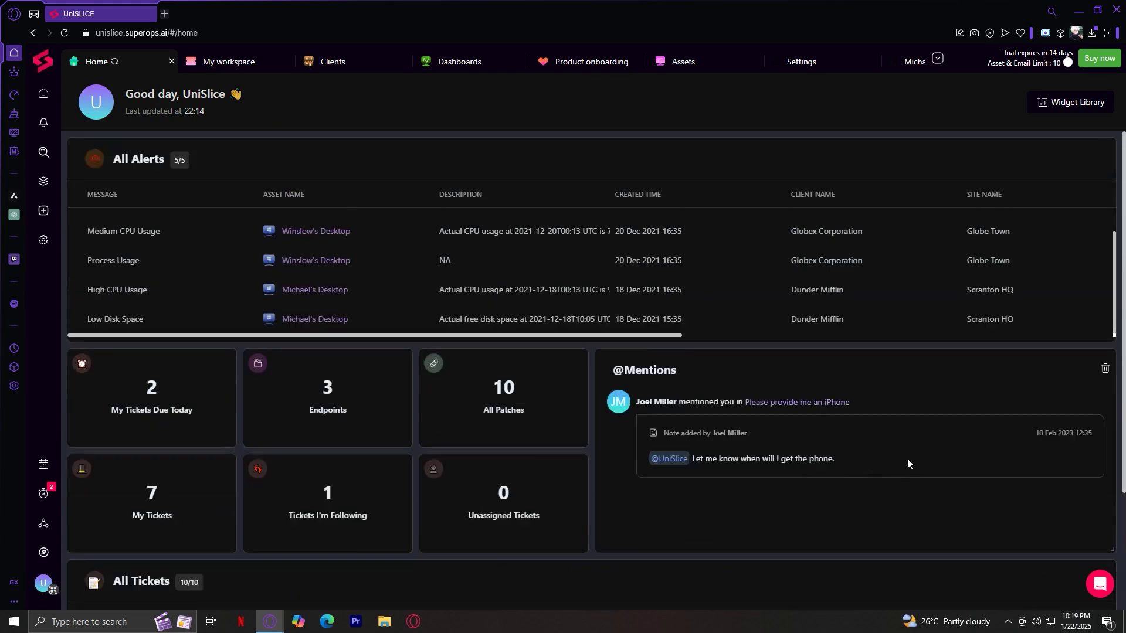
pyautogui.scroll(-3, 906, 458)
pyautogui.scroll(3, 907, 455)
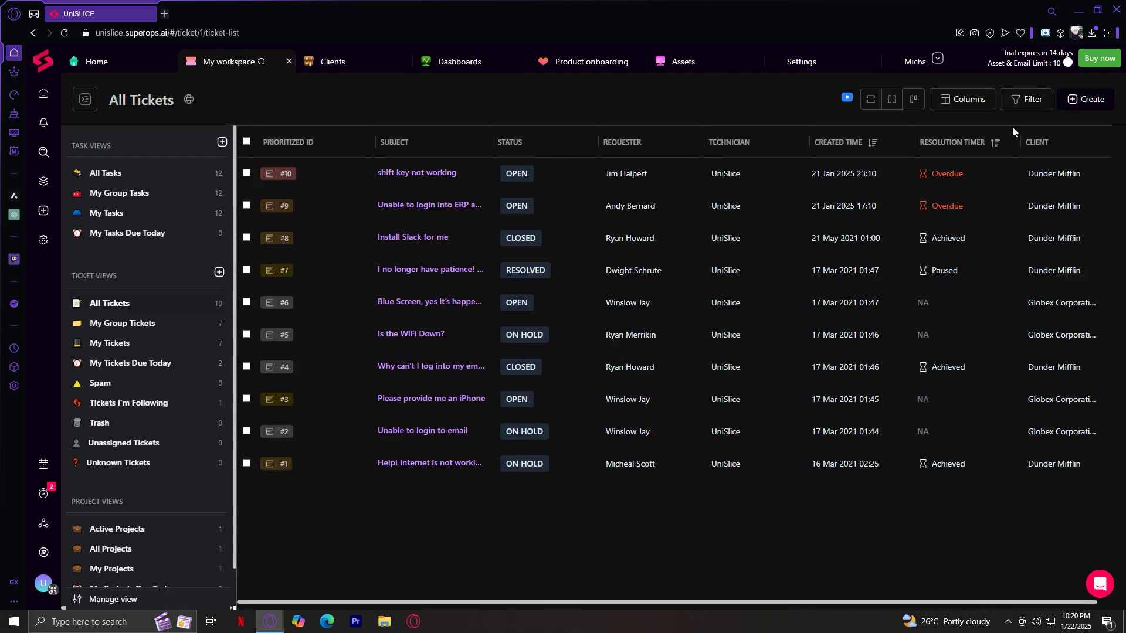
# Open a blank New Ticket form and try its subject, description, client and template fields
pyautogui.click(1097, 106)
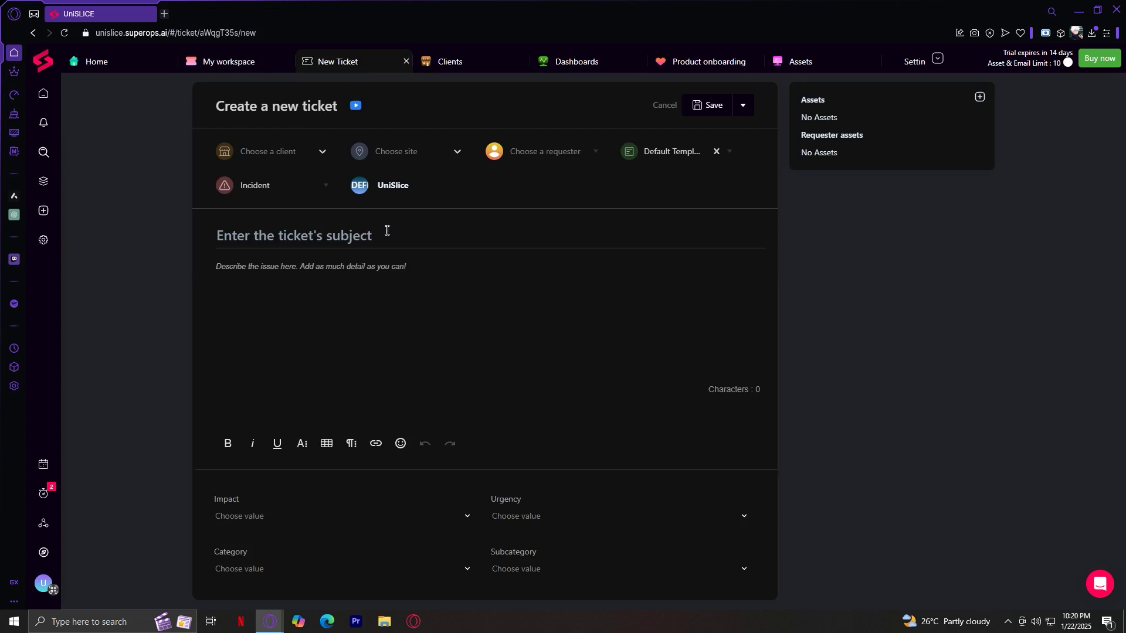
pyautogui.click(357, 244)
pyautogui.click(269, 267)
pyautogui.click(272, 153)
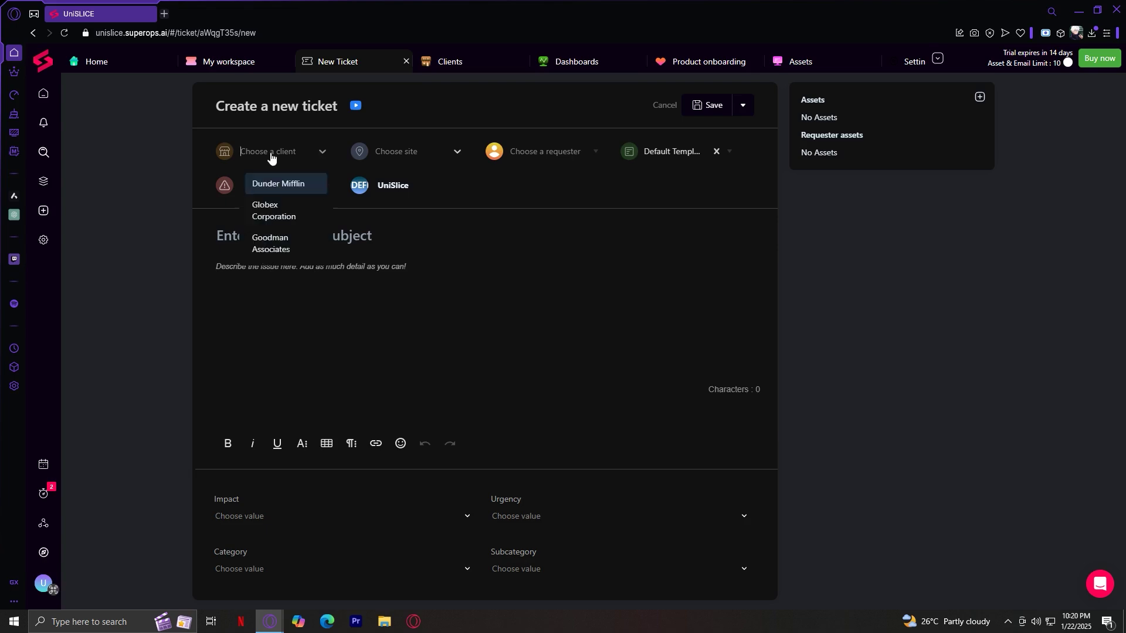
pyautogui.click(442, 153)
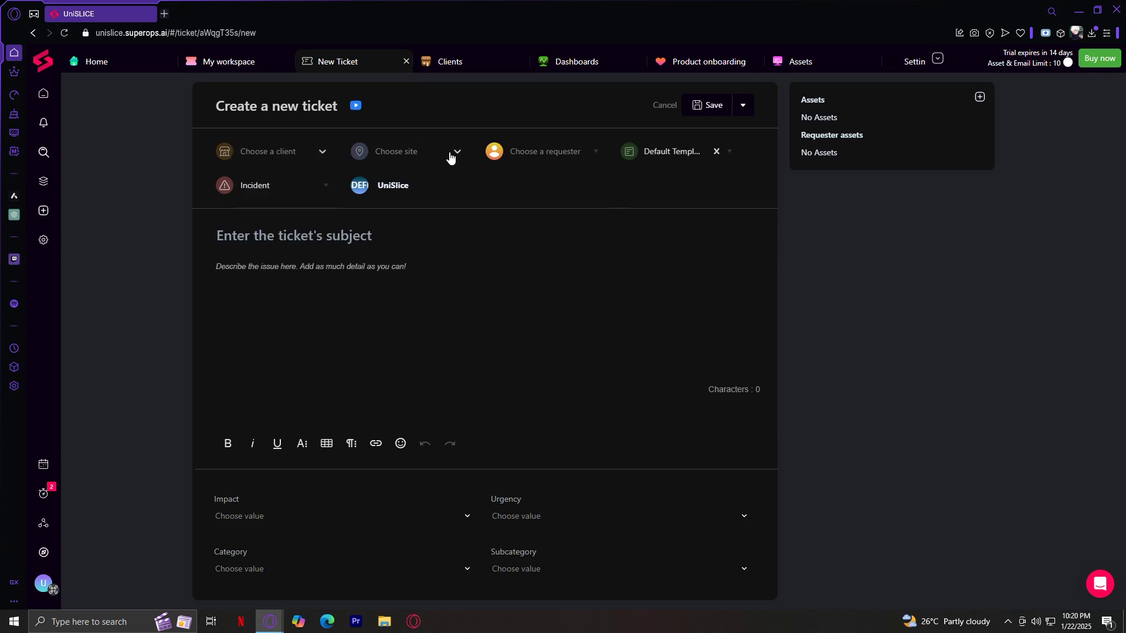
pyautogui.click(685, 151)
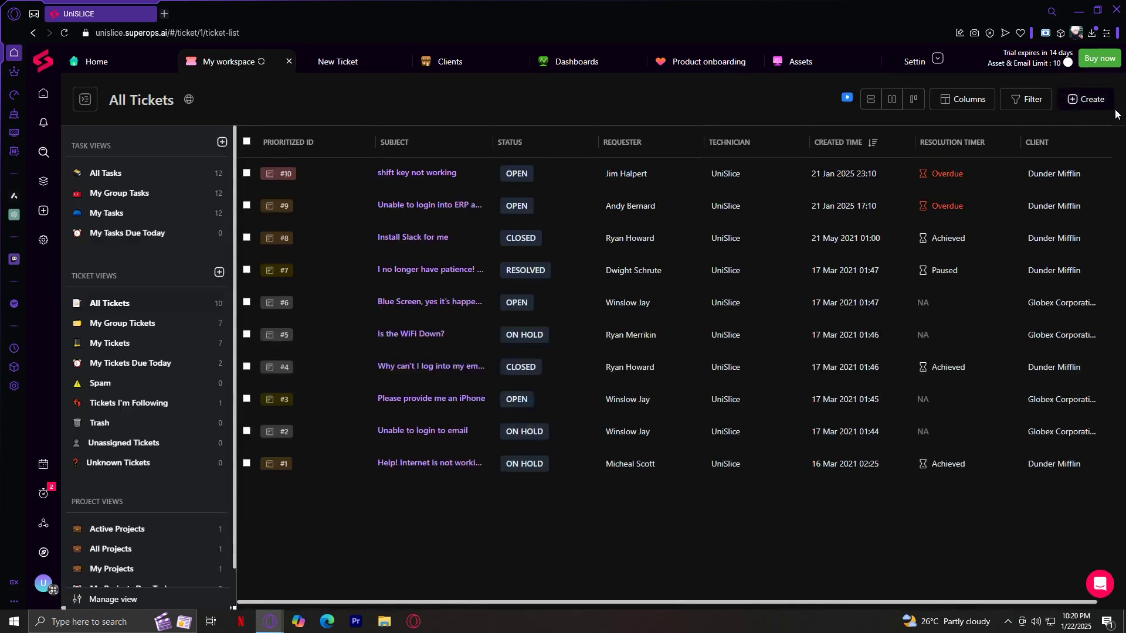
pyautogui.moveTo(657, 550)
pyautogui.mouseDown()
pyautogui.moveTo(446, 431)
pyautogui.moveTo(422, 237)
pyautogui.moveTo(412, 251)
pyautogui.moveTo(352, 135)
pyautogui.mouseUp()
pyautogui.click(410, 111)
pyautogui.click(100, 175)
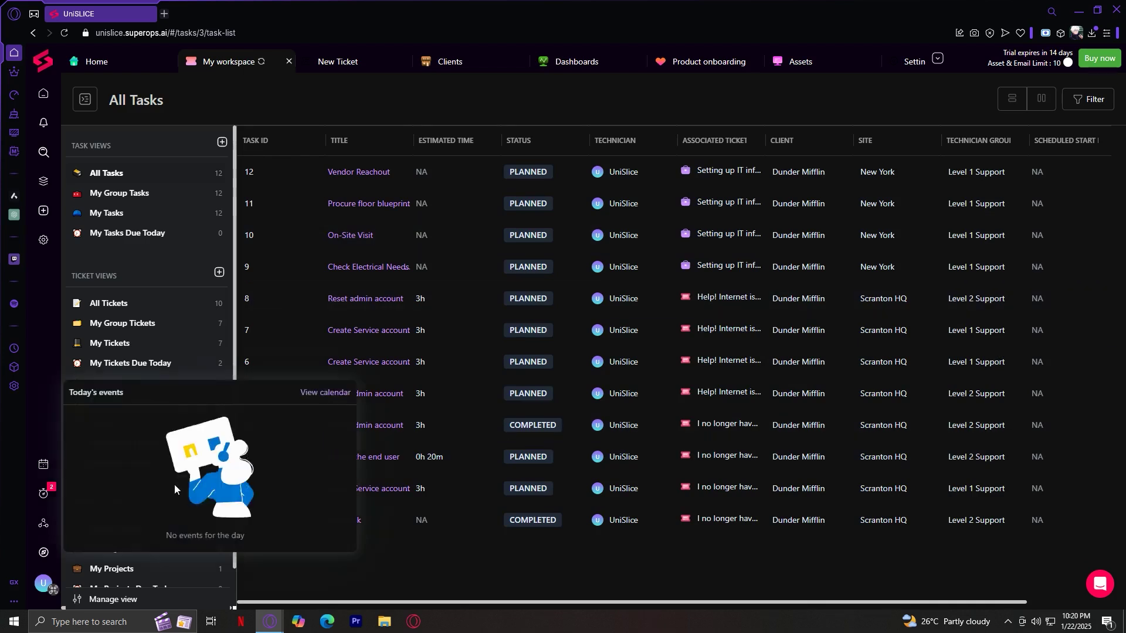
pyautogui.scroll(-1, 146, 264)
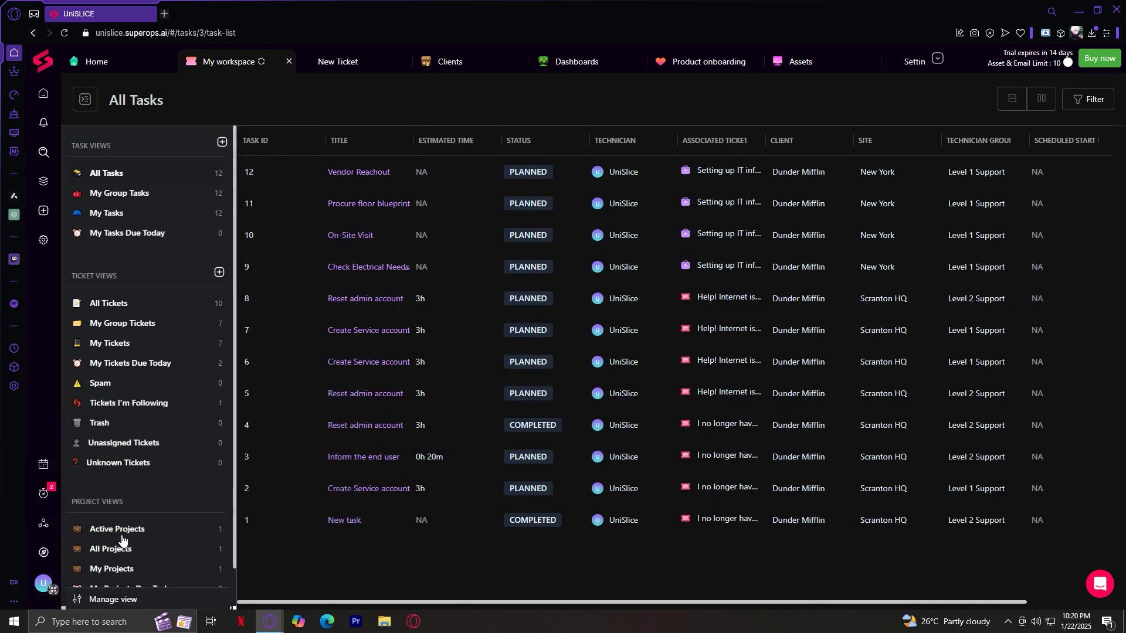
pyautogui.click(136, 510)
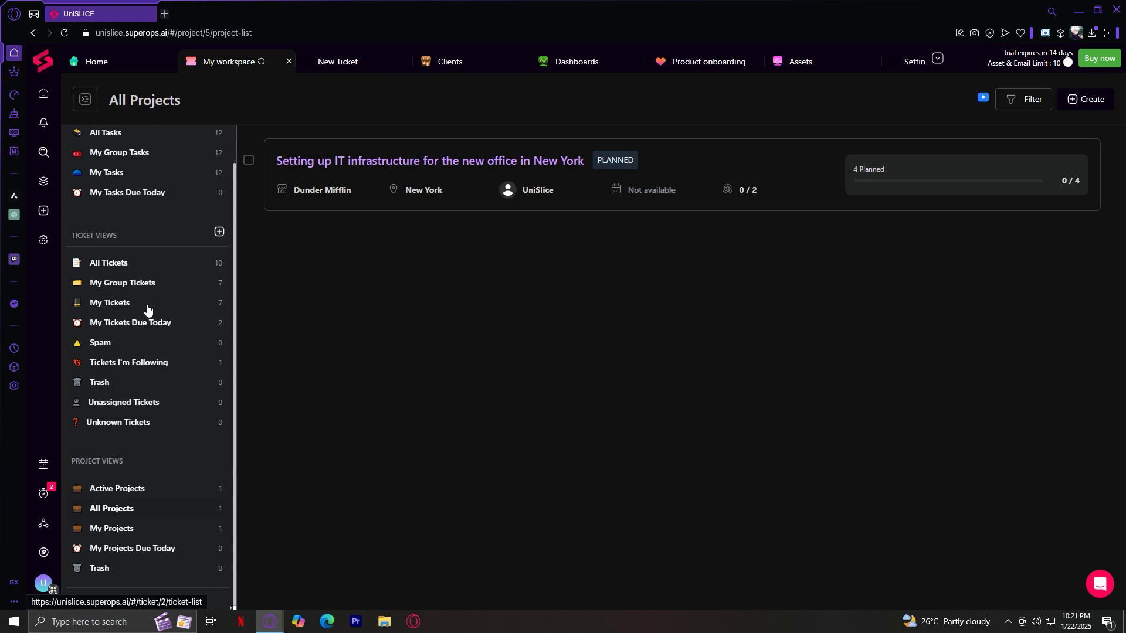
pyautogui.scroll(1, 152, 285)
pyautogui.scroll(-1, 144, 534)
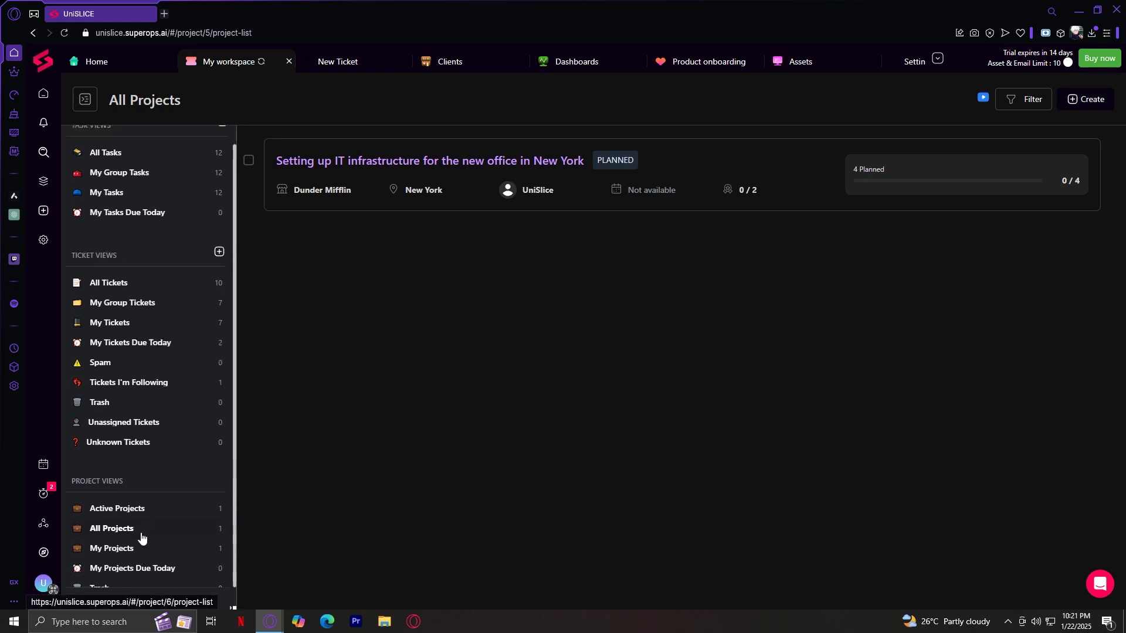
pyautogui.scroll(1, 170, 422)
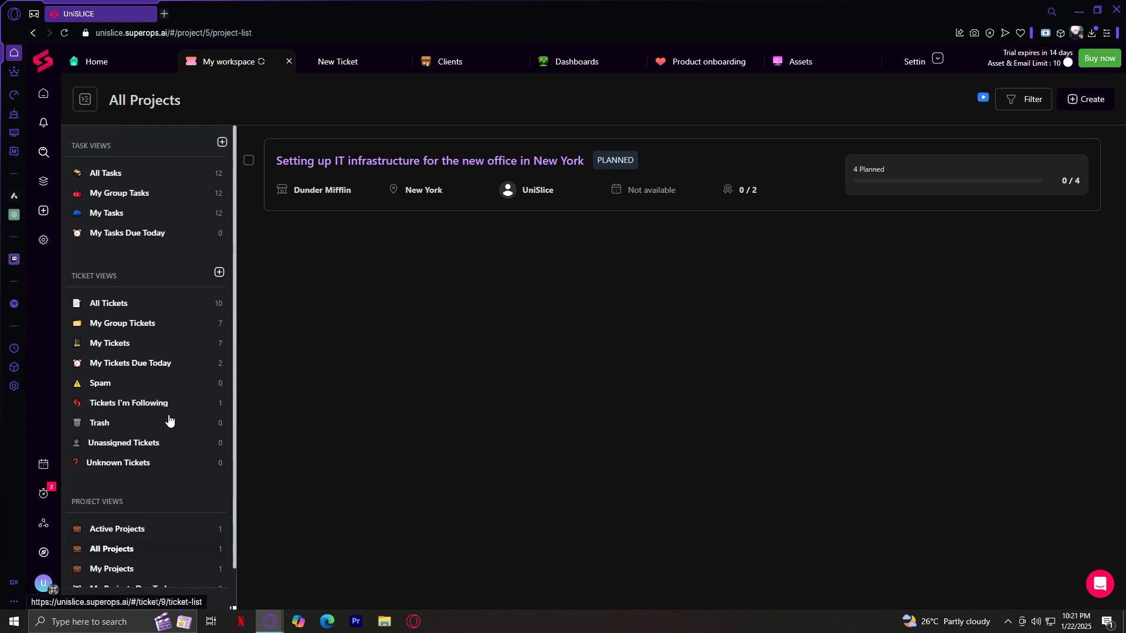
pyautogui.click(160, 304)
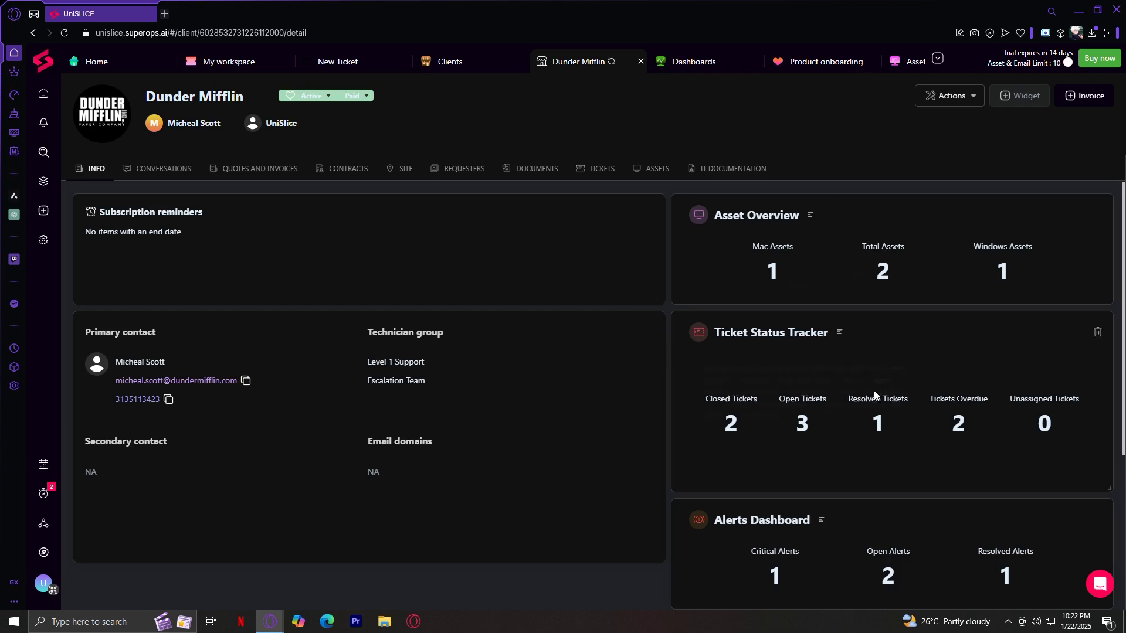
# Review the Dunder Mifflin client page, close its tab, and start a new client
pyautogui.scroll(-4, 834, 503)
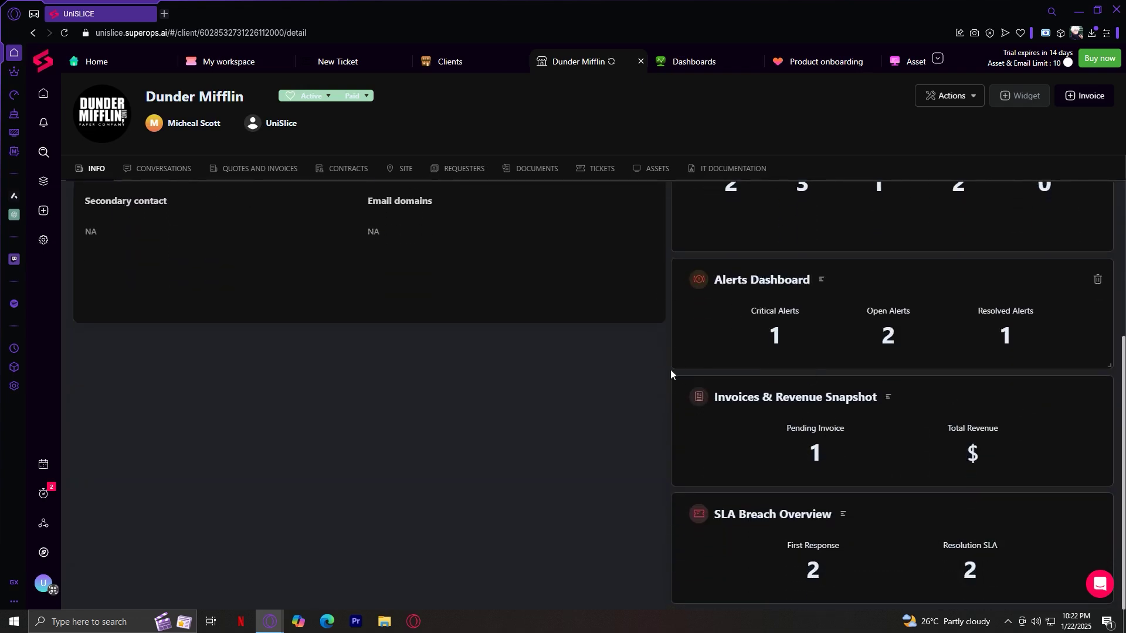
pyautogui.scroll(4, 300, 340)
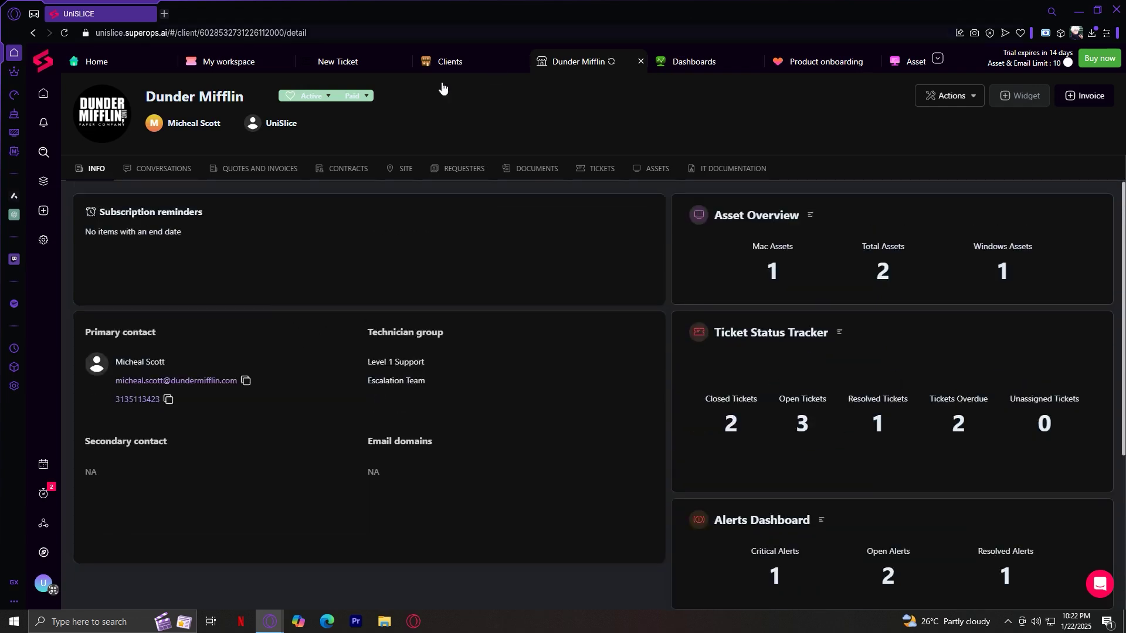
pyautogui.middleClick(541, 69)
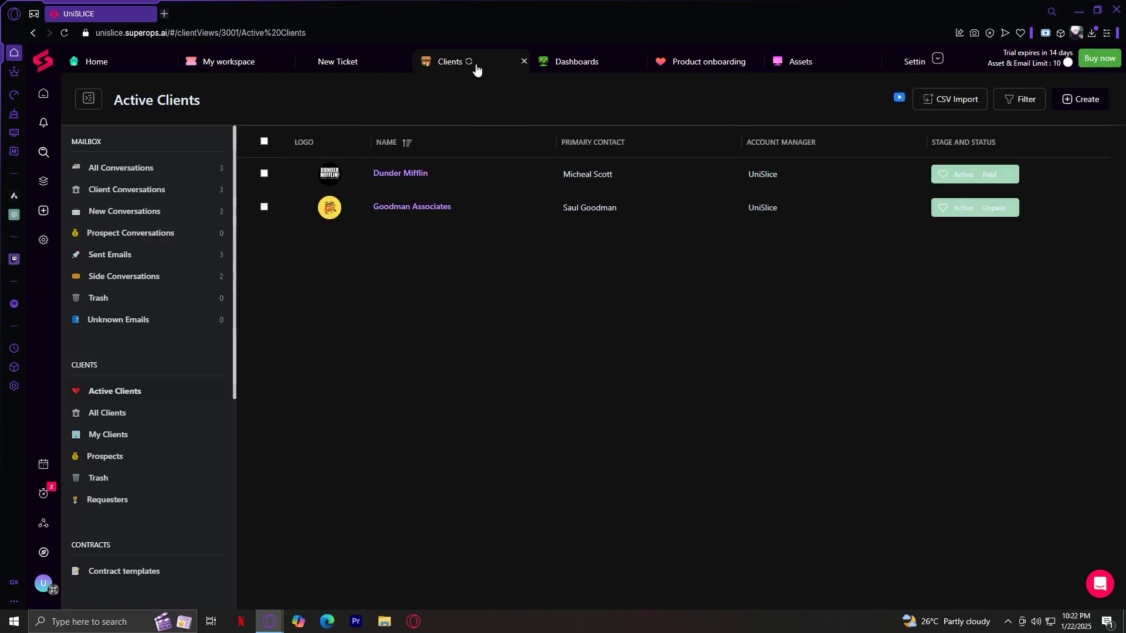
pyautogui.click(1082, 101)
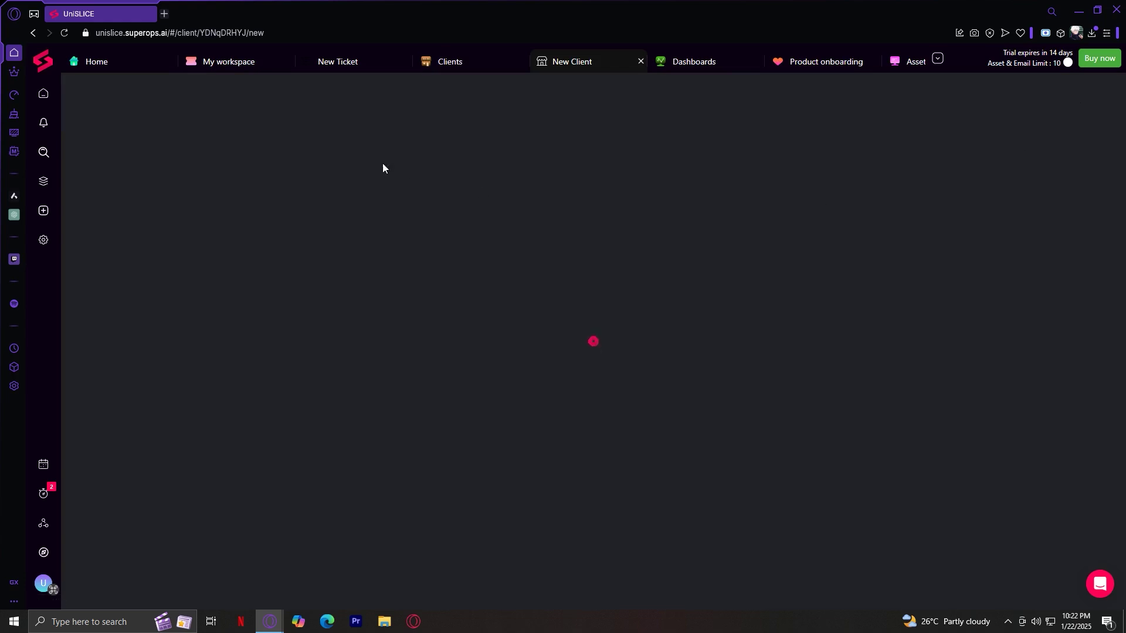
# Scroll through the Create new client form, then close it without saving
pyautogui.scroll(-5, 323, 328)
pyautogui.scroll(5, 252, 279)
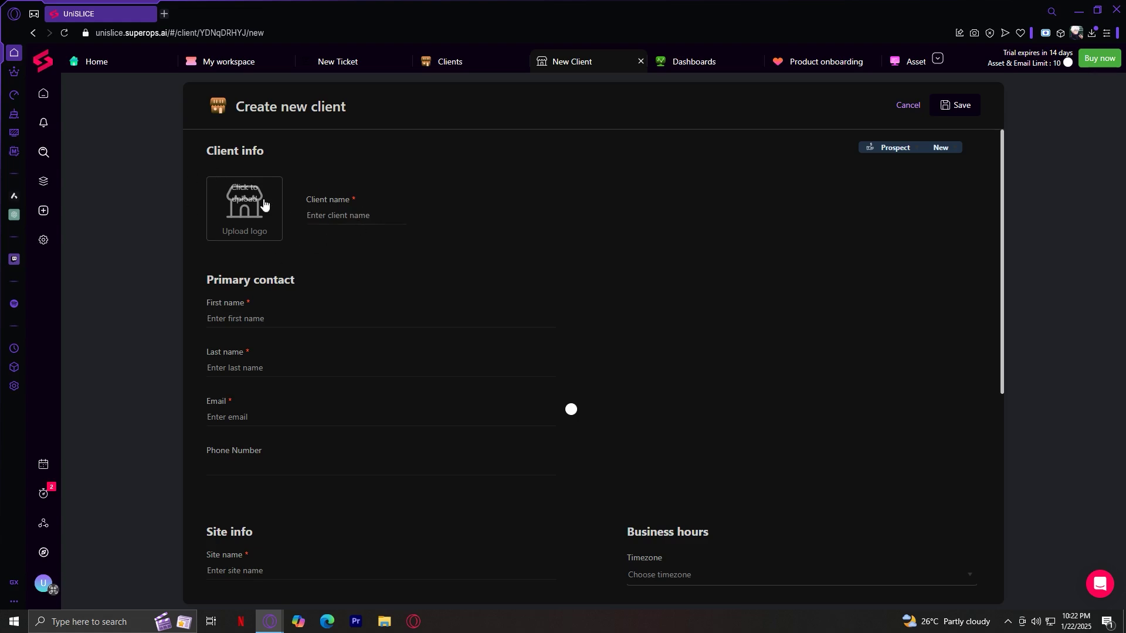
pyautogui.scroll(-1, 279, 286)
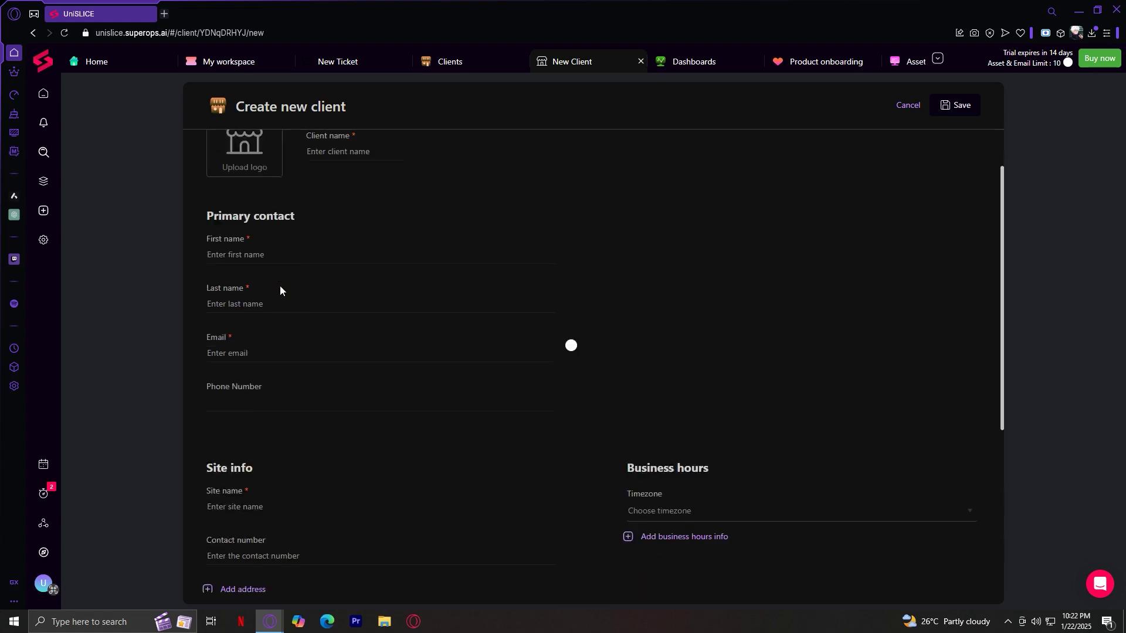
pyautogui.scroll(-4, 275, 269)
pyautogui.scroll(-1, 402, 347)
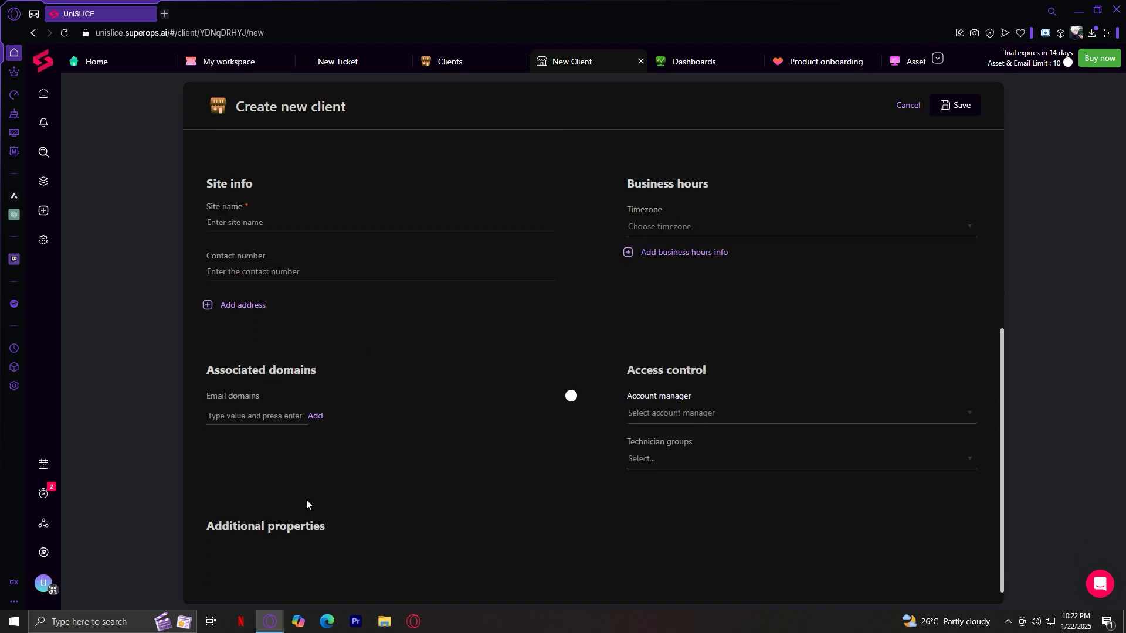
pyautogui.scroll(5, 317, 481)
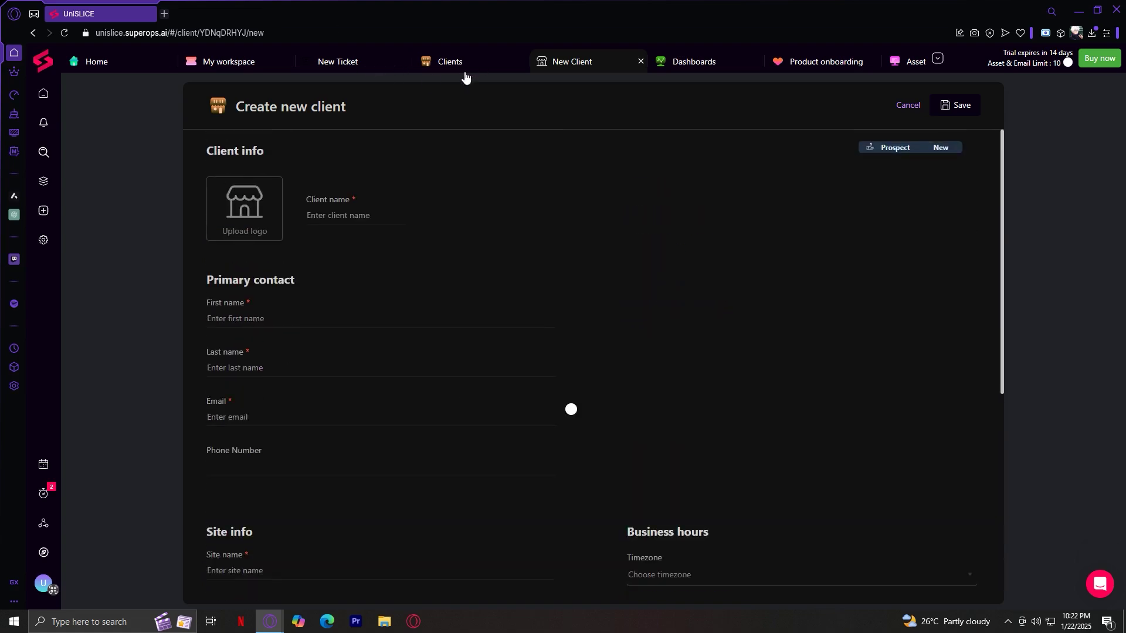
pyautogui.click(641, 62)
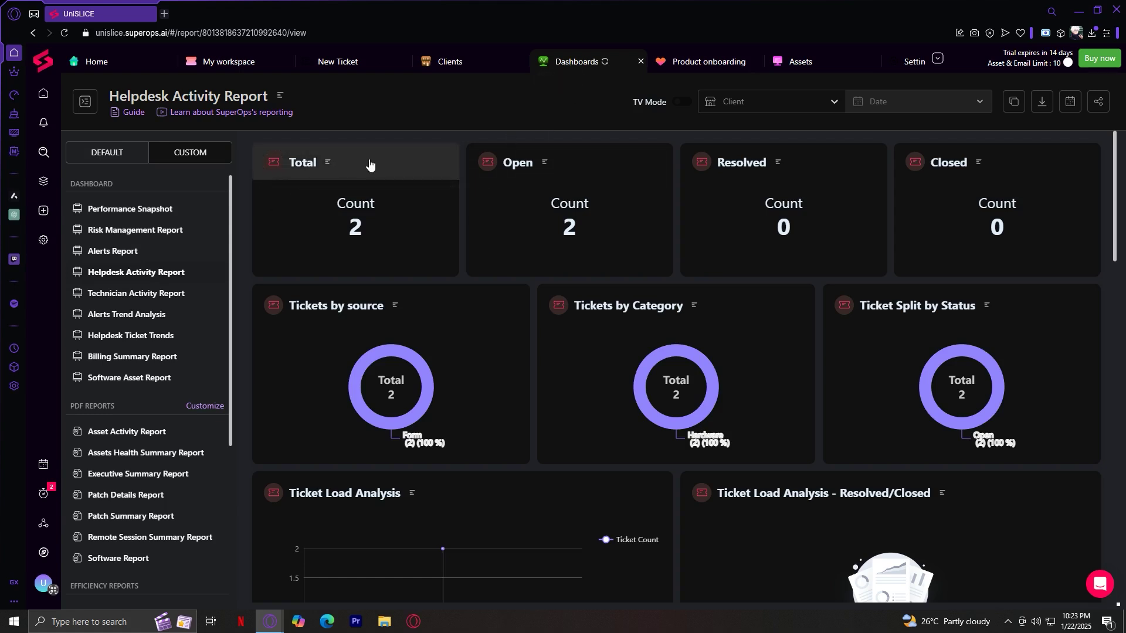
pyautogui.scroll(-3, 798, 398)
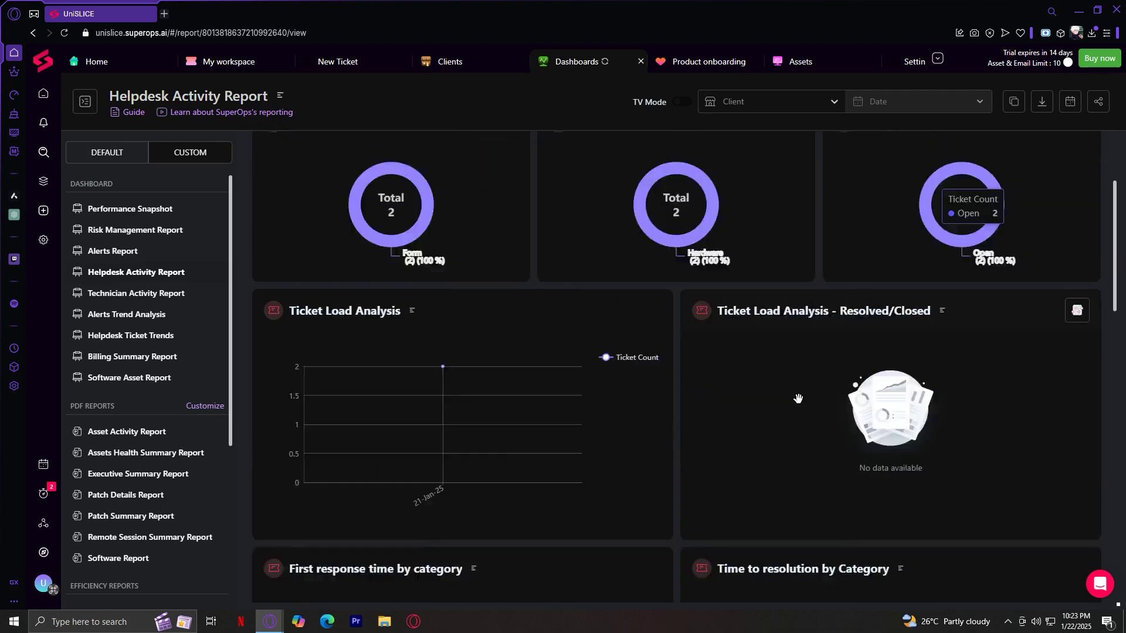
pyautogui.scroll(-8, 798, 399)
pyautogui.scroll(6, 1081, 336)
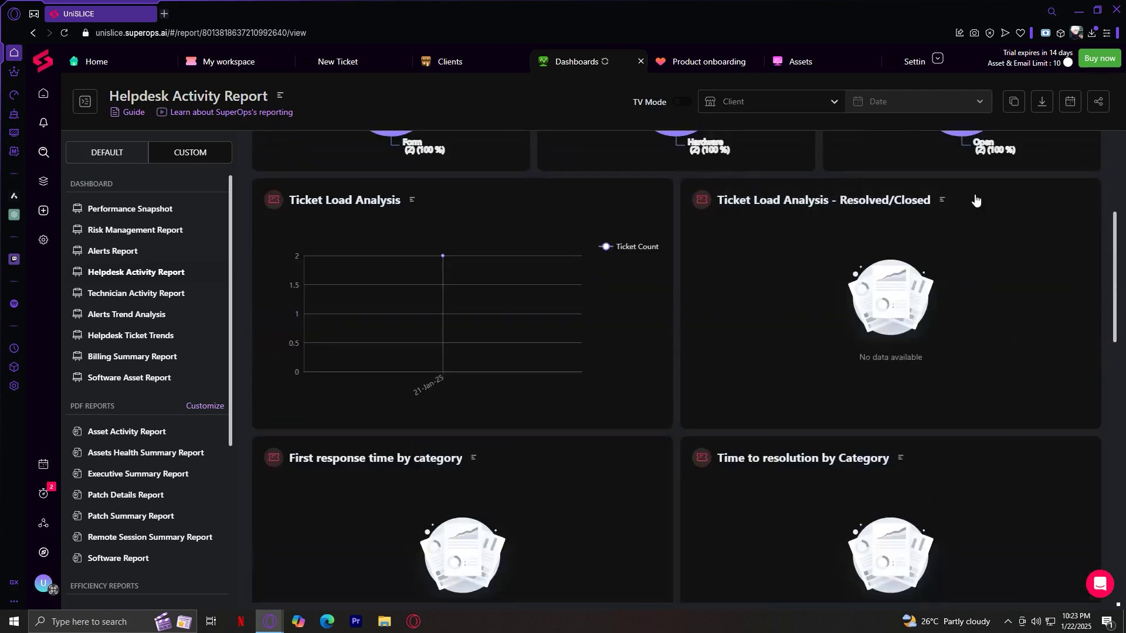
pyautogui.scroll(5, 729, 352)
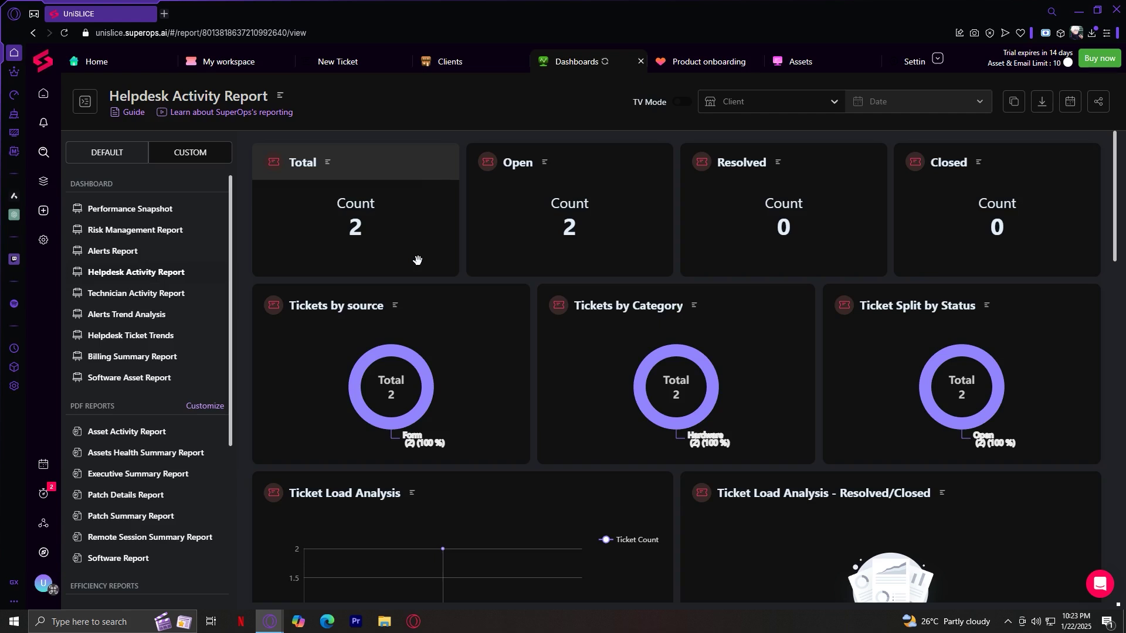
pyautogui.click(694, 62)
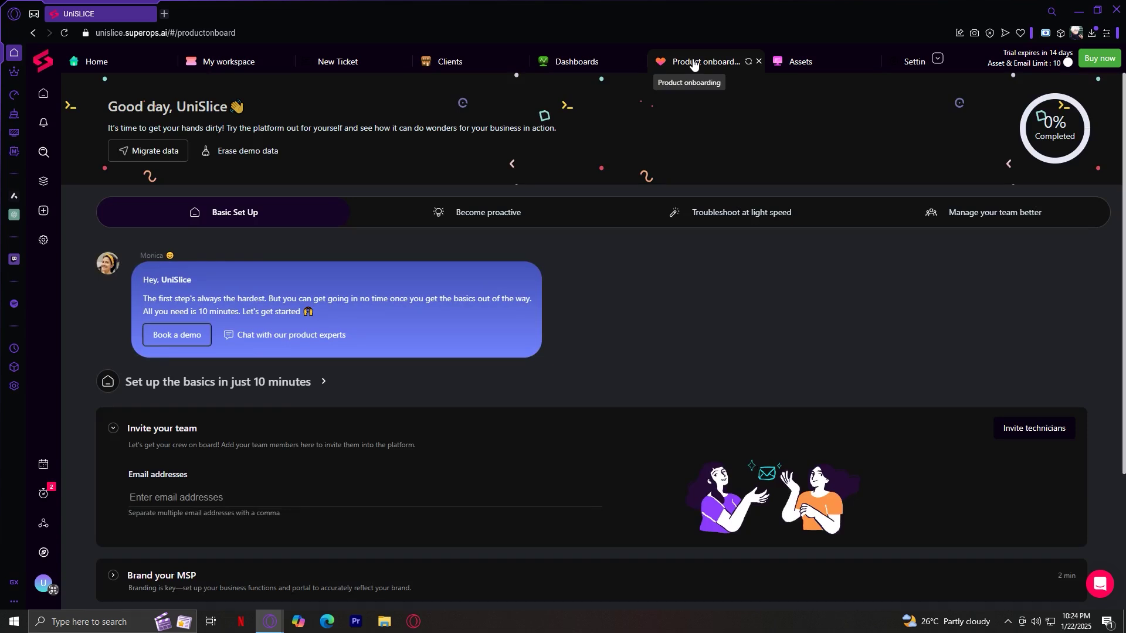
# Look over the Product onboarding page, briefly selecting the assistant's name text
pyautogui.scroll(-3, 447, 473)
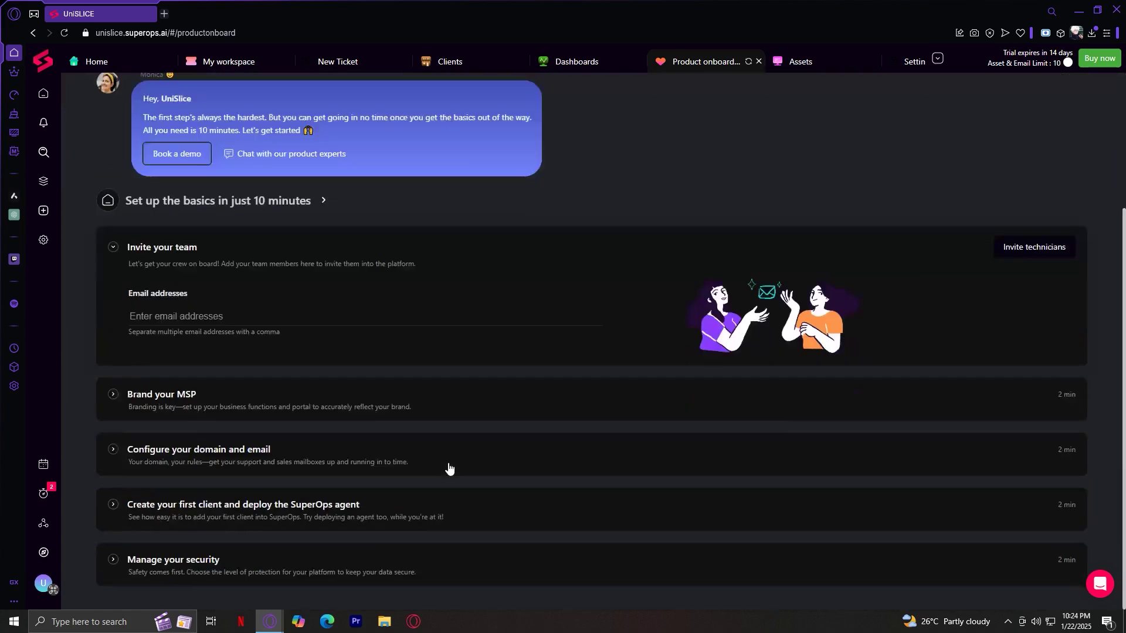
pyautogui.scroll(3, 449, 467)
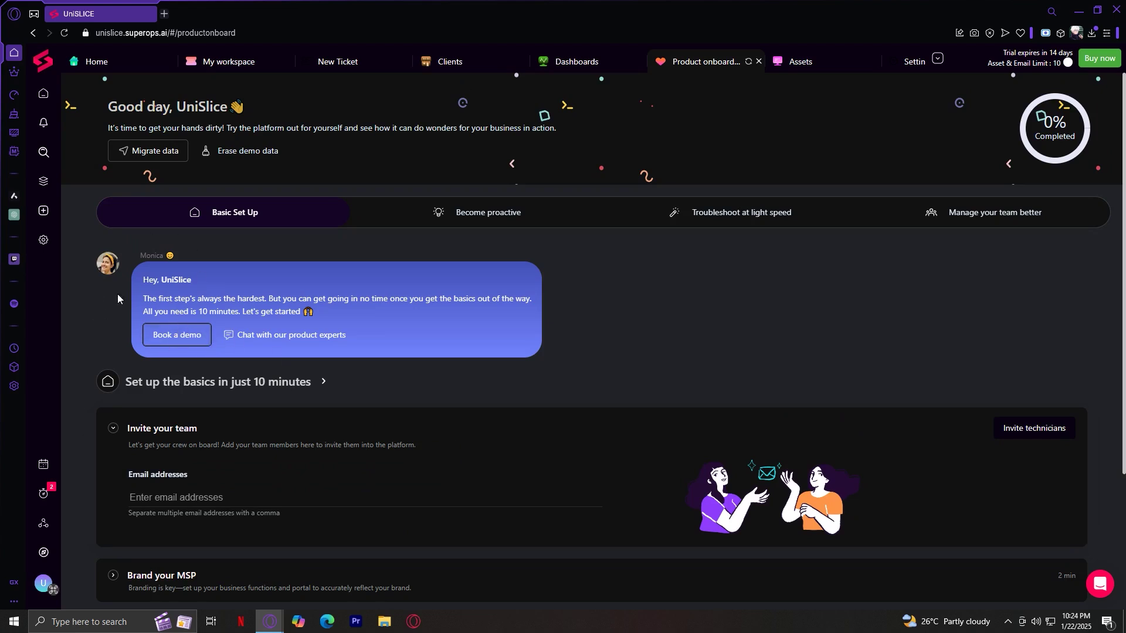
pyautogui.moveTo(179, 259); pyautogui.dragTo(63, 265)
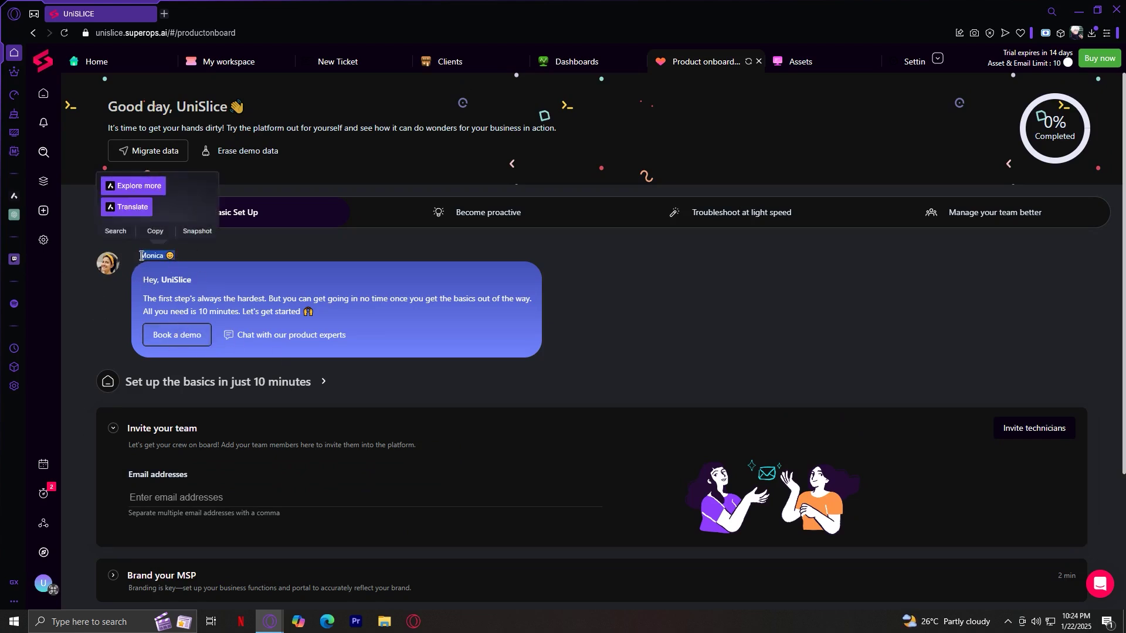
pyautogui.click(371, 247)
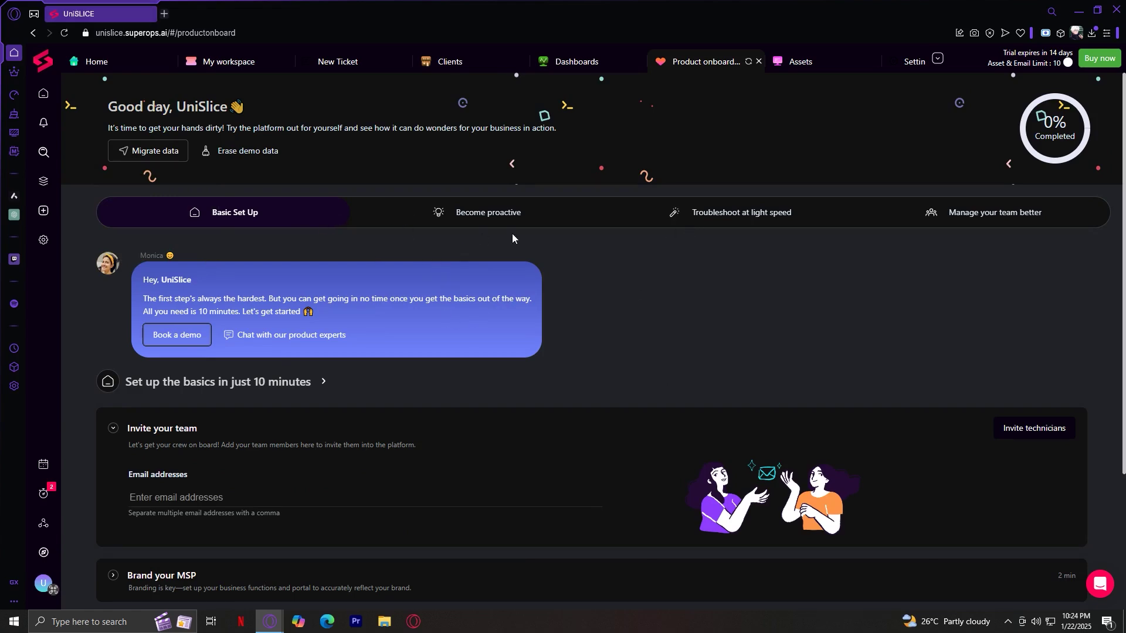
# Browse the Become proactive and Troubleshoot at light speed steps, then return to Basic Set Up
pyautogui.click(515, 218)
pyautogui.scroll(-1, 660, 224)
pyautogui.scroll(1, 762, 146)
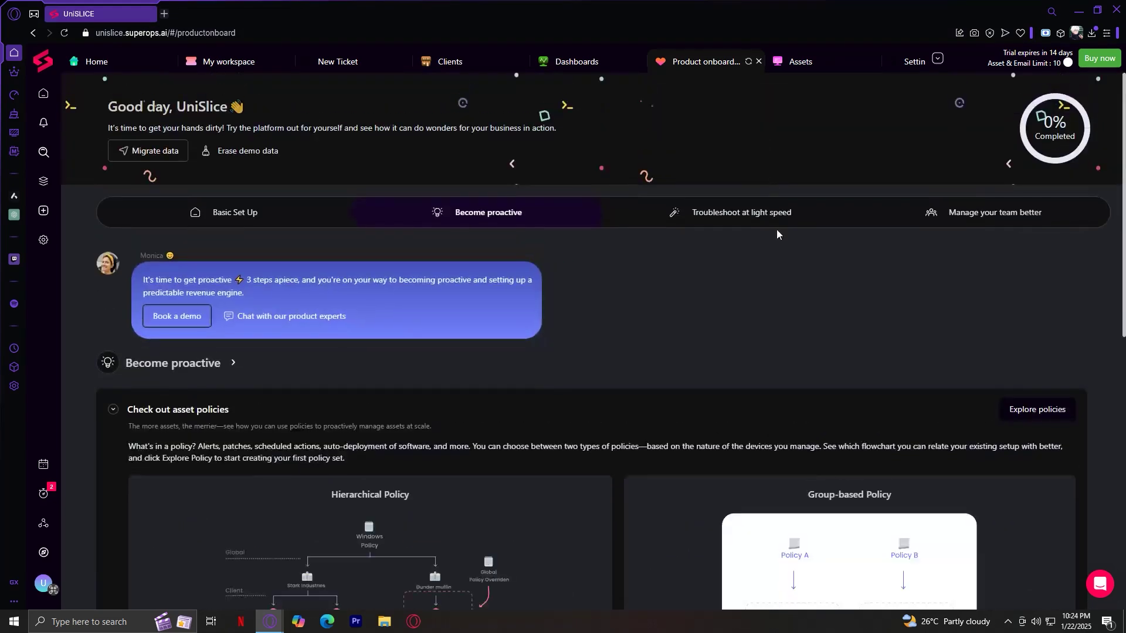
pyautogui.click(777, 218)
pyautogui.scroll(-3, 977, 177)
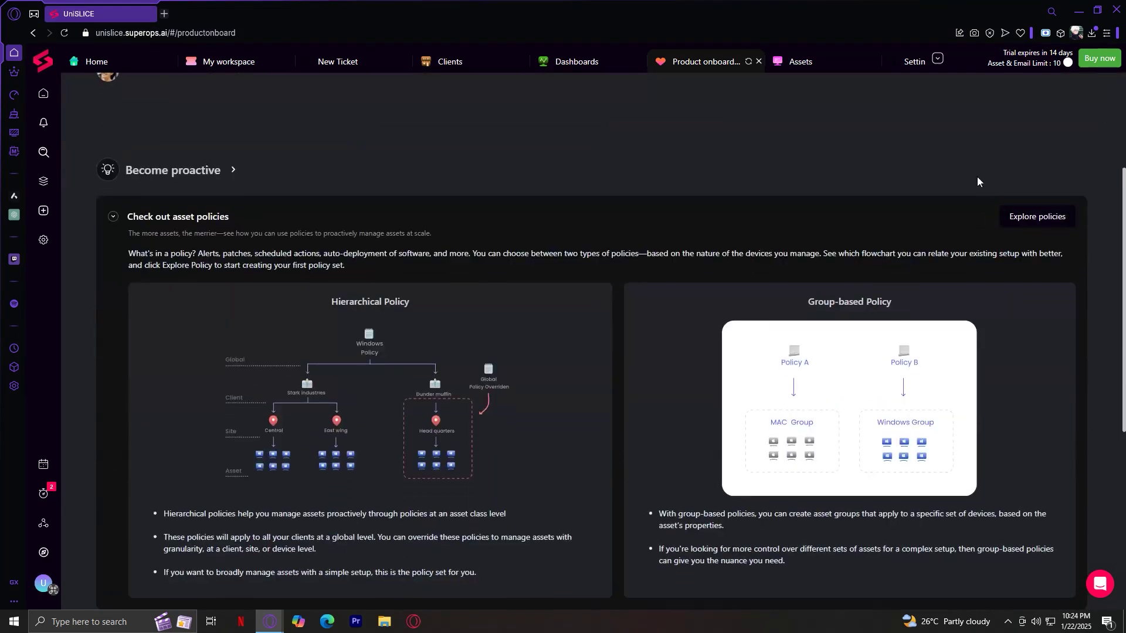
pyautogui.scroll(4, 962, 167)
pyautogui.scroll(-5, 641, 319)
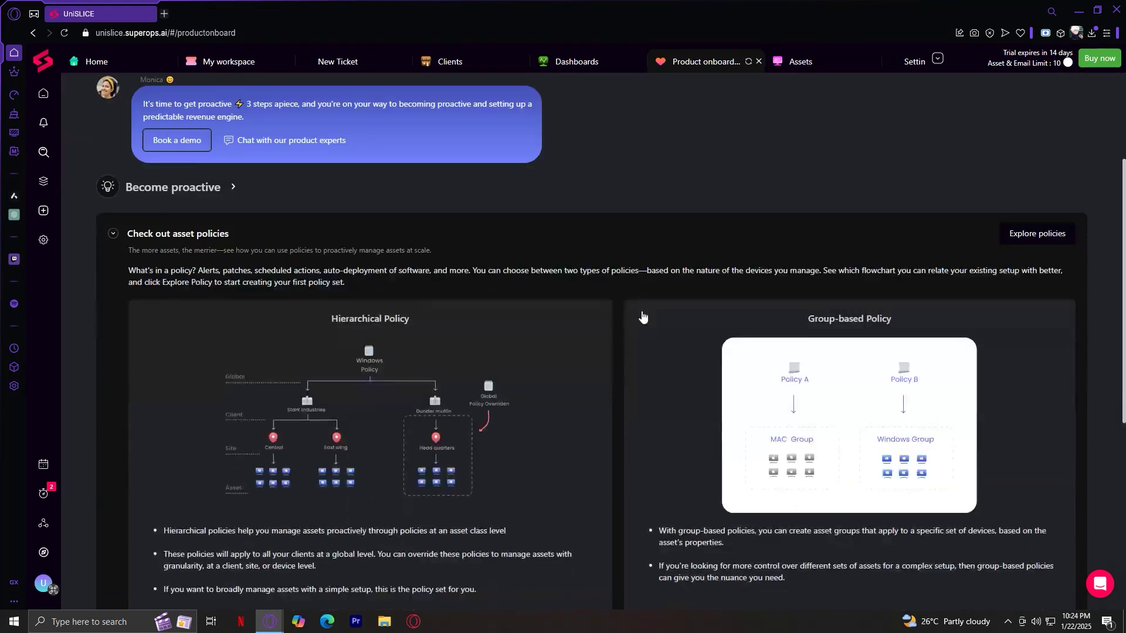
pyautogui.scroll(5, 641, 317)
pyautogui.scroll(1, 642, 310)
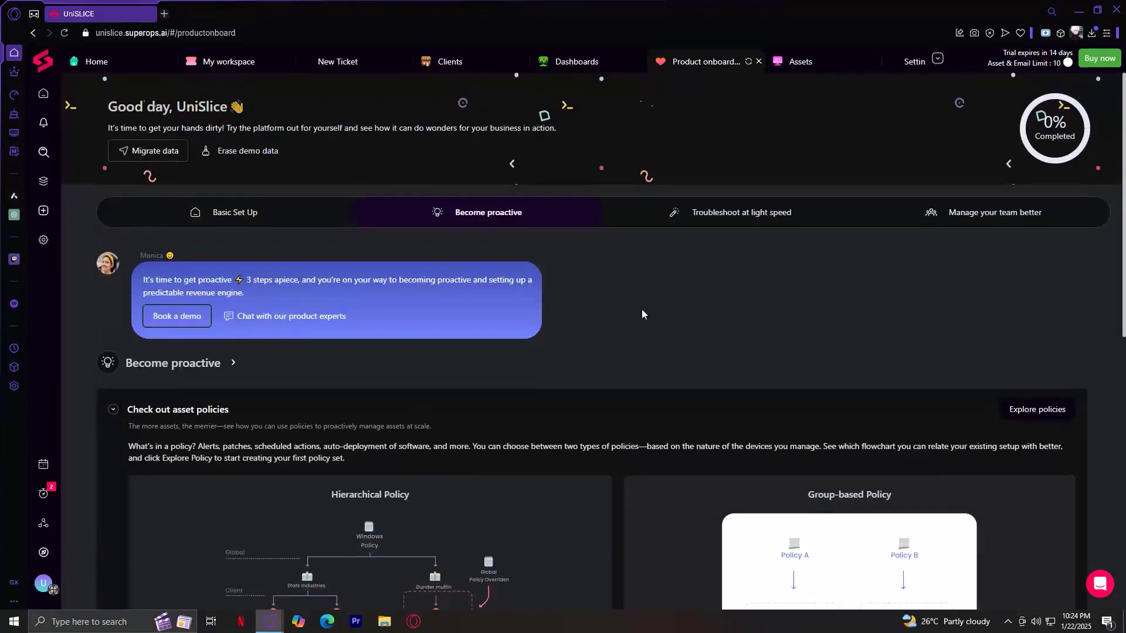
pyautogui.click(269, 205)
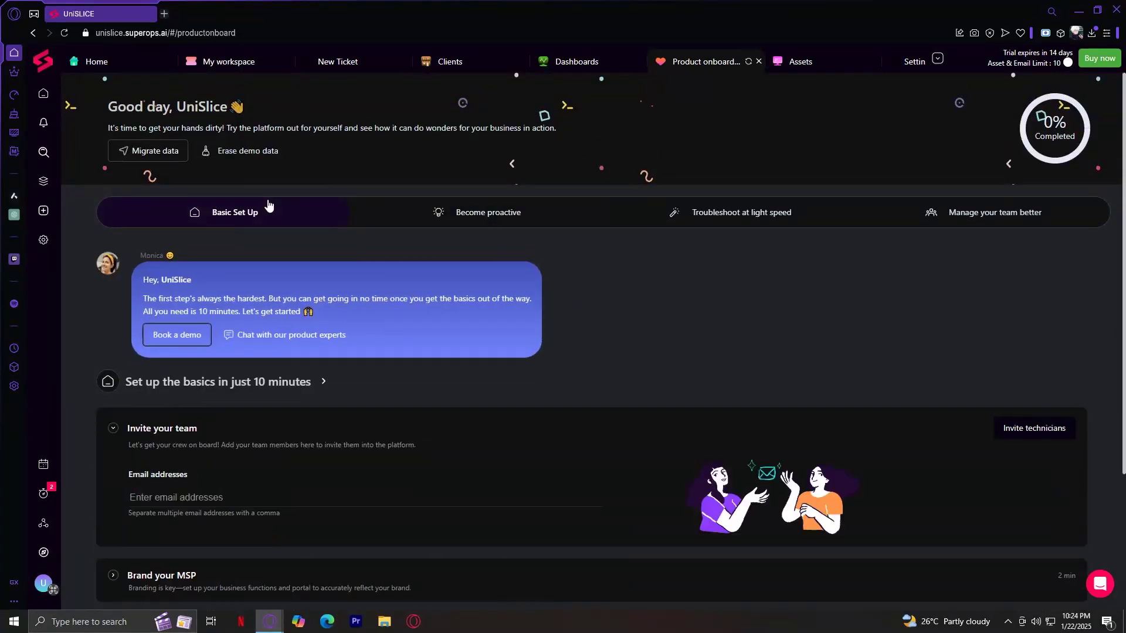
pyautogui.click(809, 69)
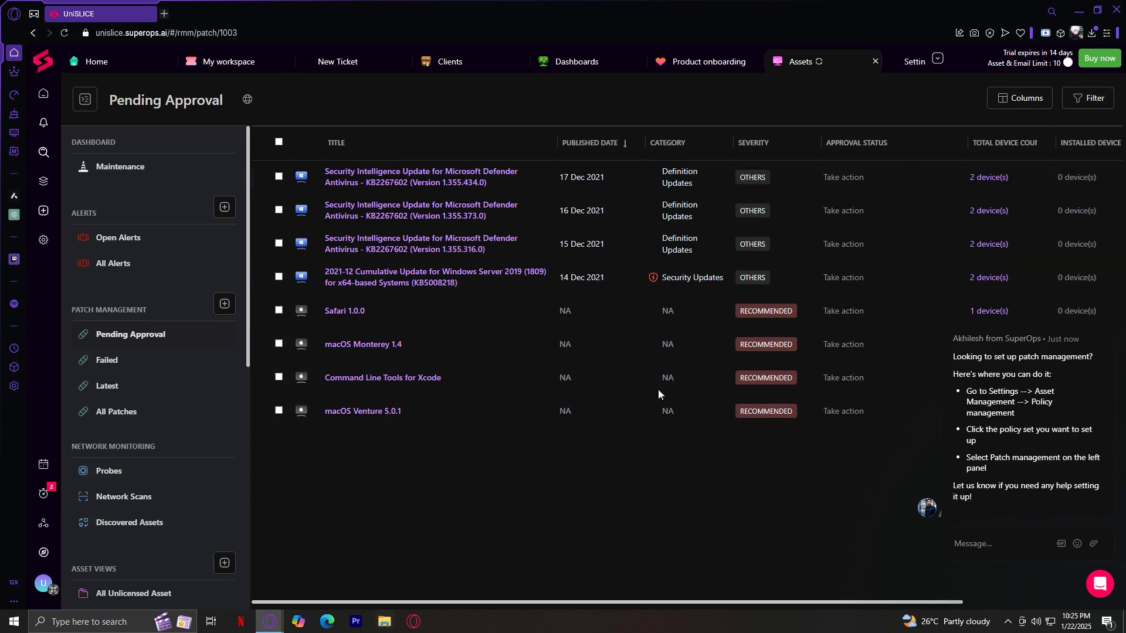
# Browse the Failed, Latest and All Patches lists and Maintenance dashboard, then list All Assets
pyautogui.click(167, 361)
pyautogui.click(132, 390)
pyautogui.click(138, 412)
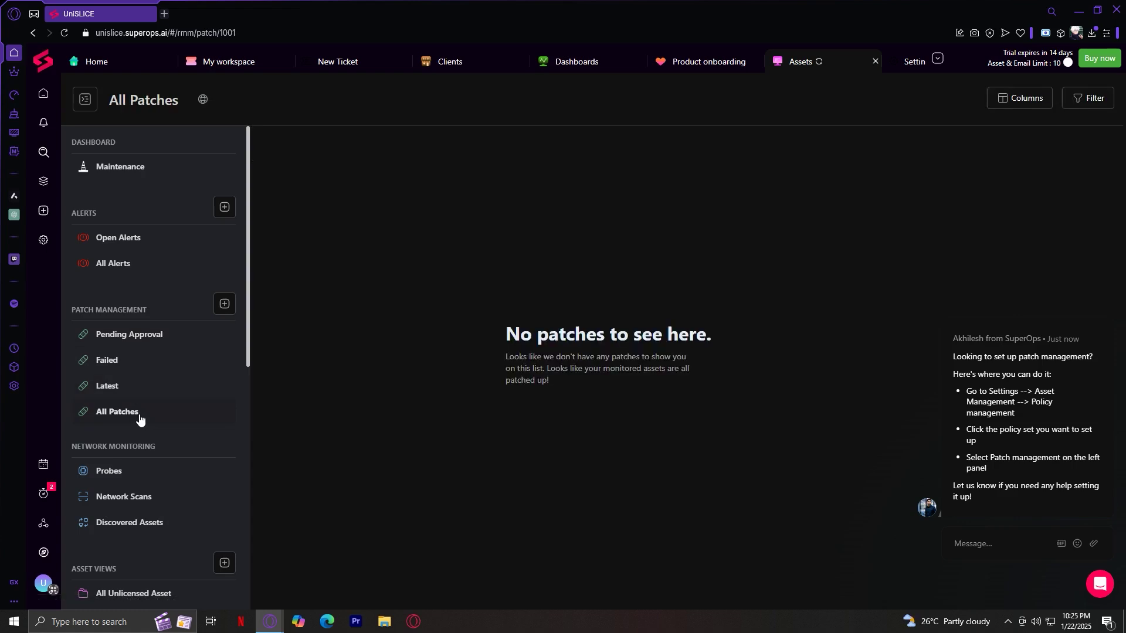
pyautogui.click(111, 170)
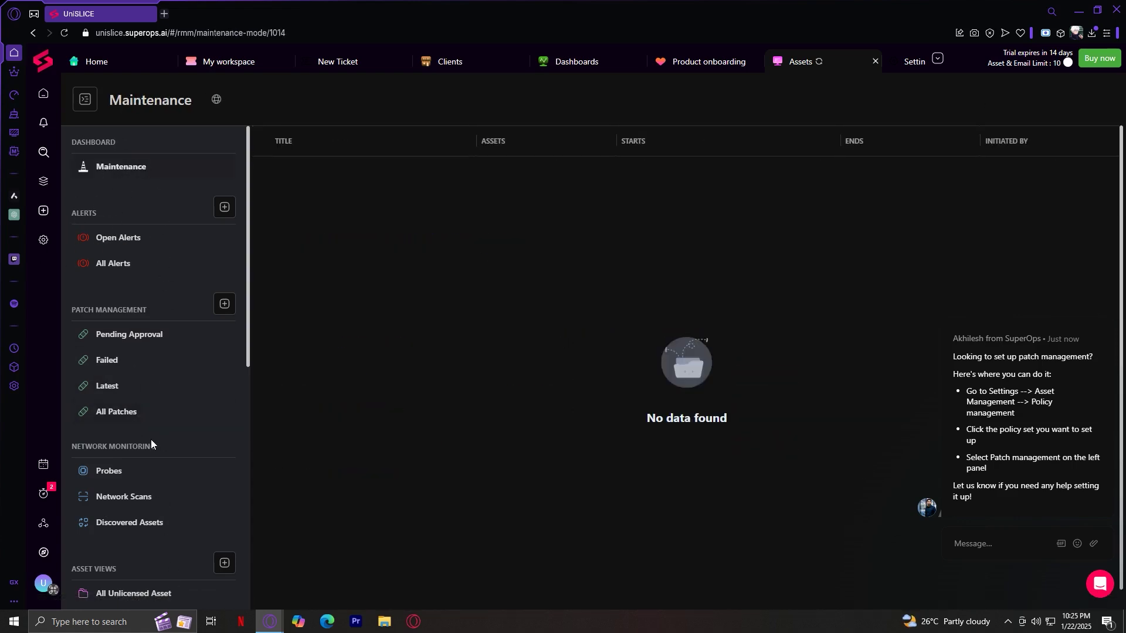
pyautogui.scroll(-3, 124, 455)
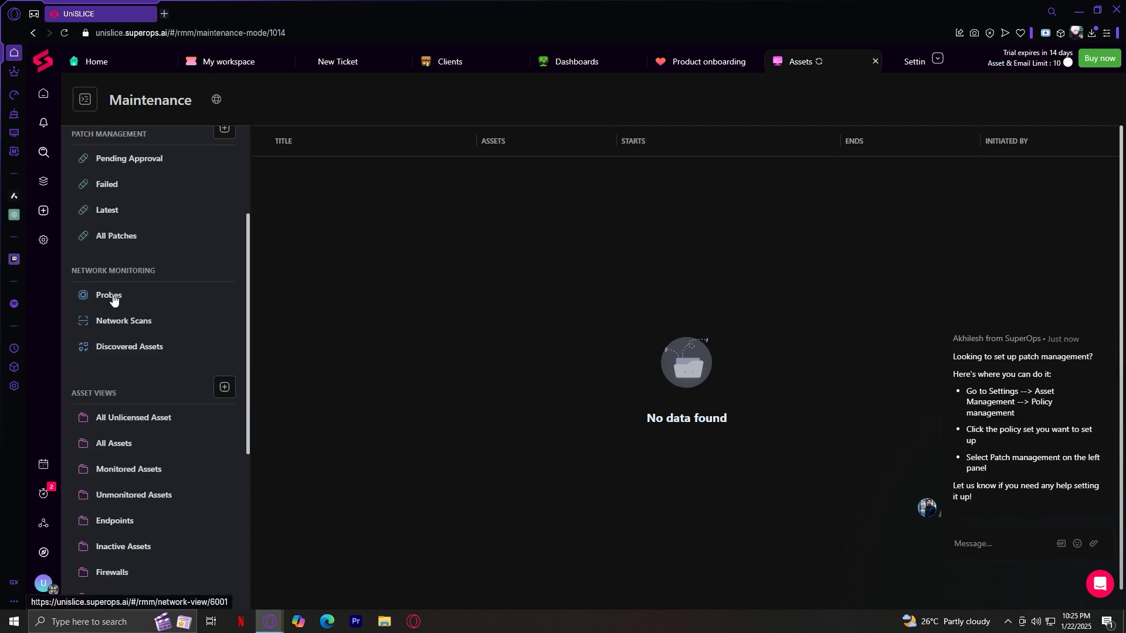
pyautogui.scroll(-3, 166, 346)
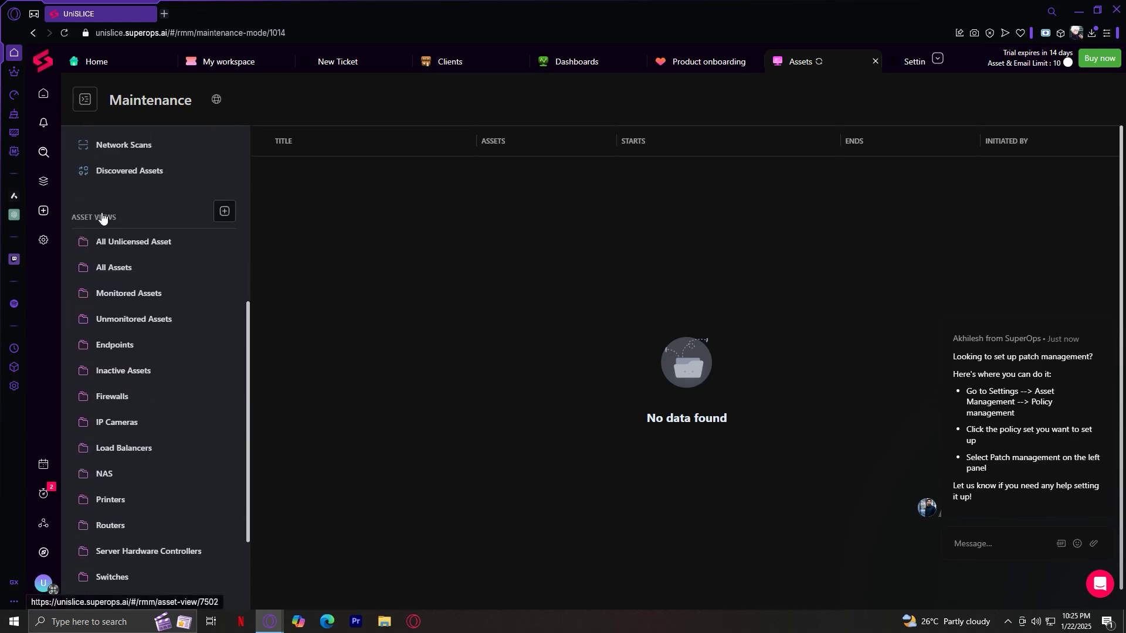
pyautogui.click(119, 268)
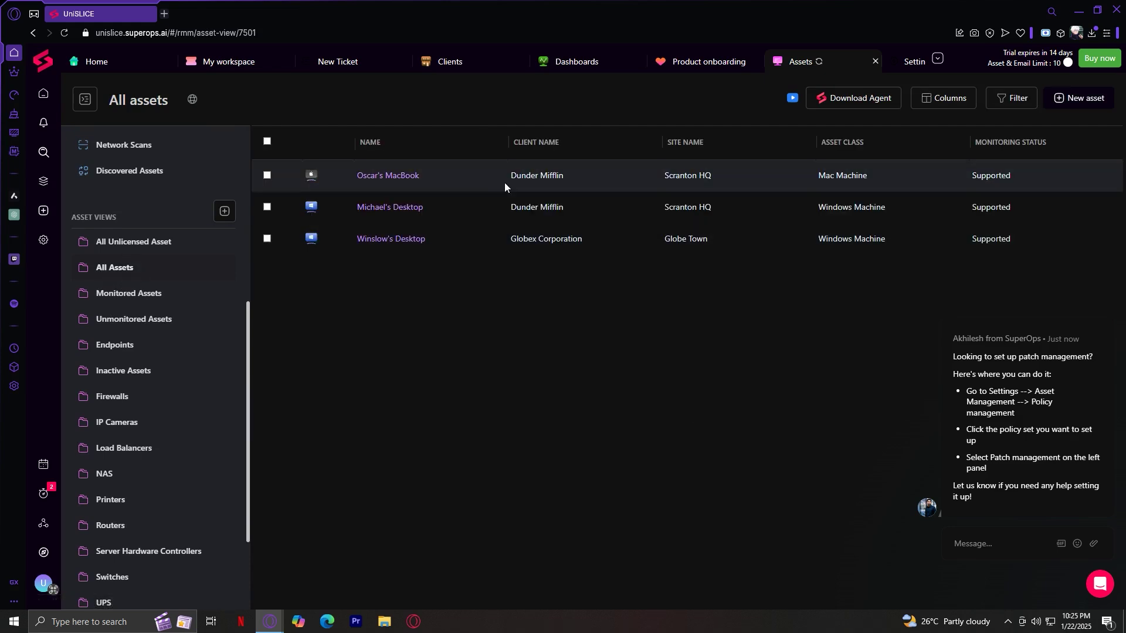
pyautogui.click(910, 65)
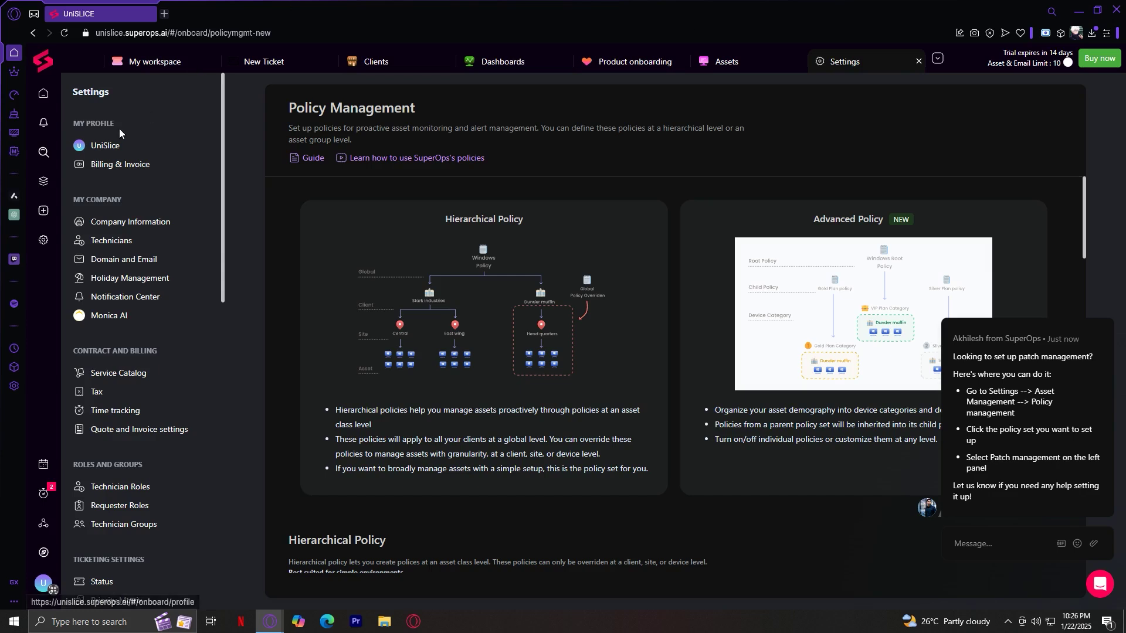
# Peek at your profile settings, go back to Policy Management, and scroll the settings sidebar
pyautogui.click(108, 149)
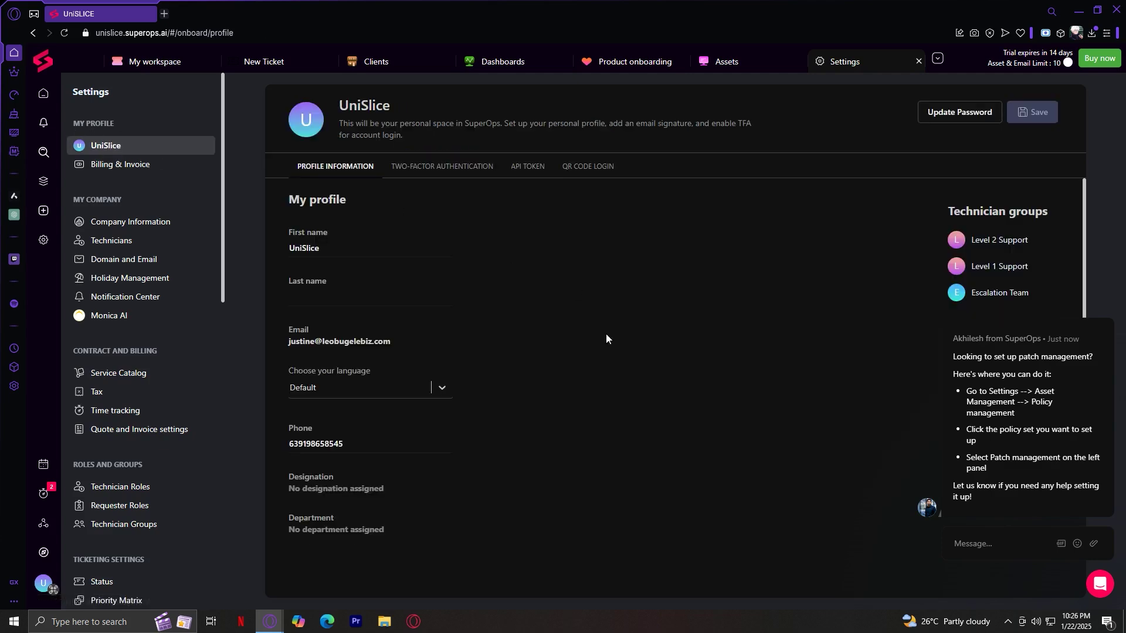
pyautogui.hotkey('alt', 'Left')
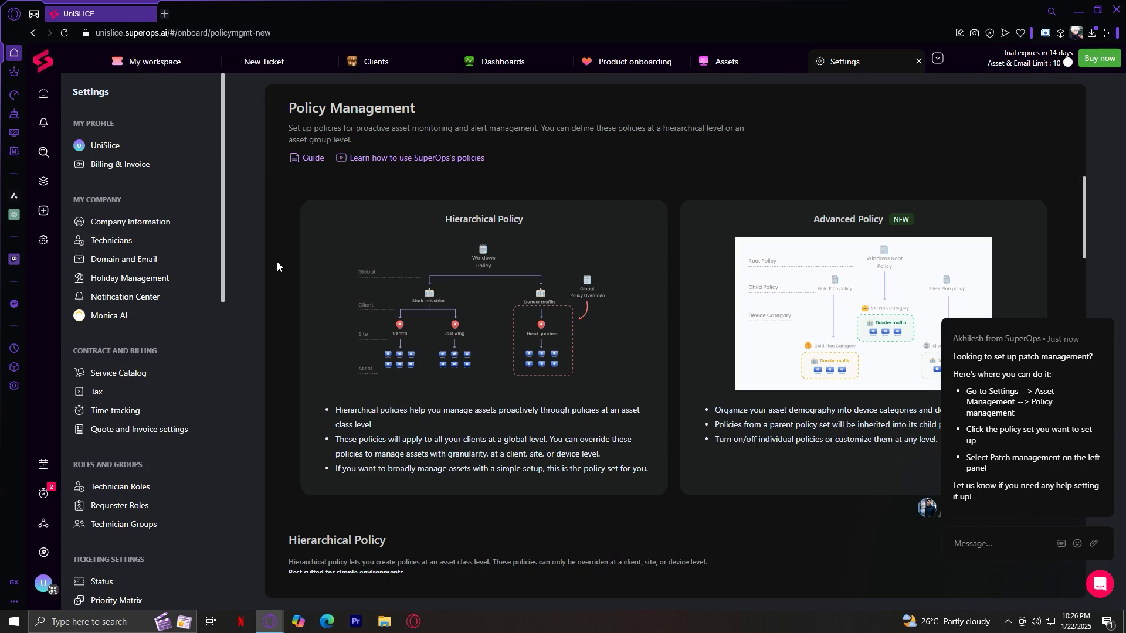
pyautogui.scroll(-10, 193, 507)
pyautogui.scroll(5, 149, 514)
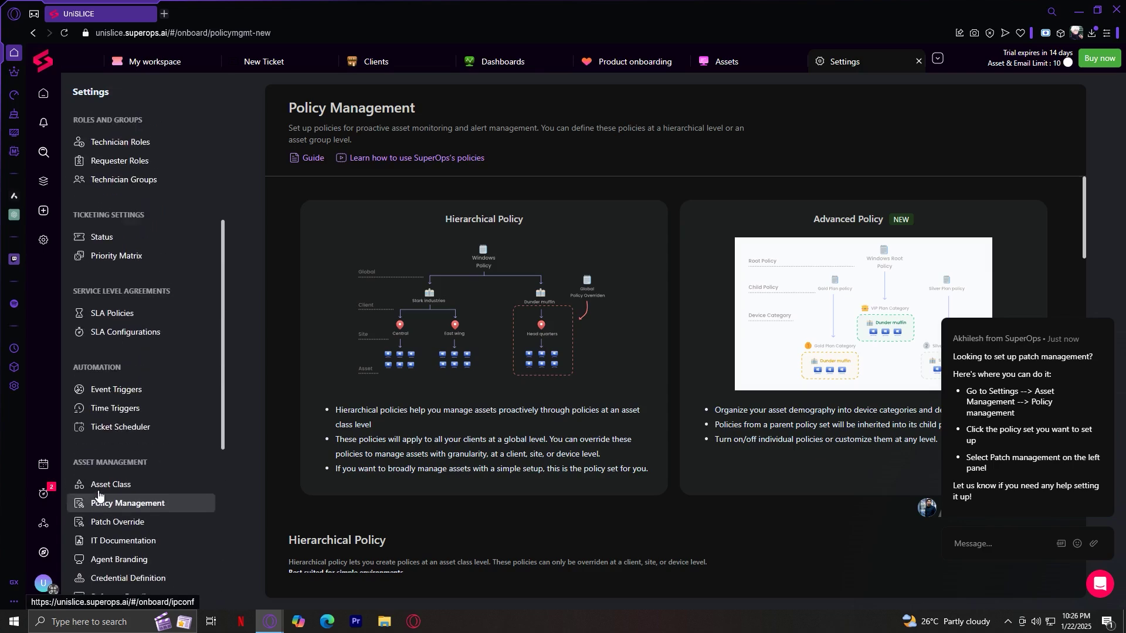
pyautogui.scroll(5, 98, 494)
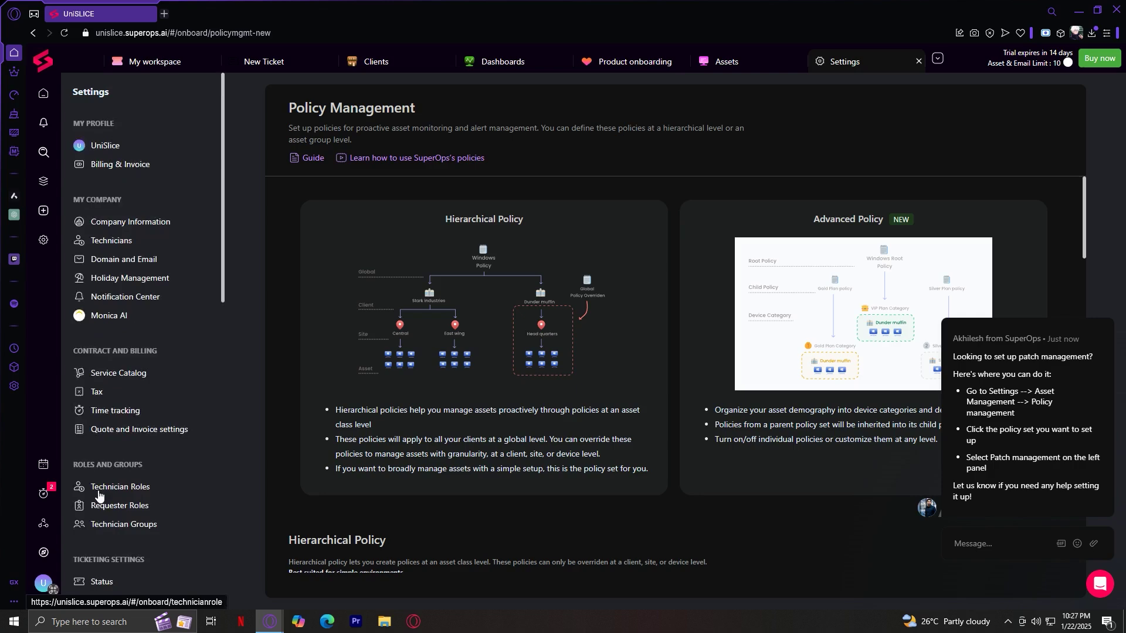
pyautogui.click(164, 66)
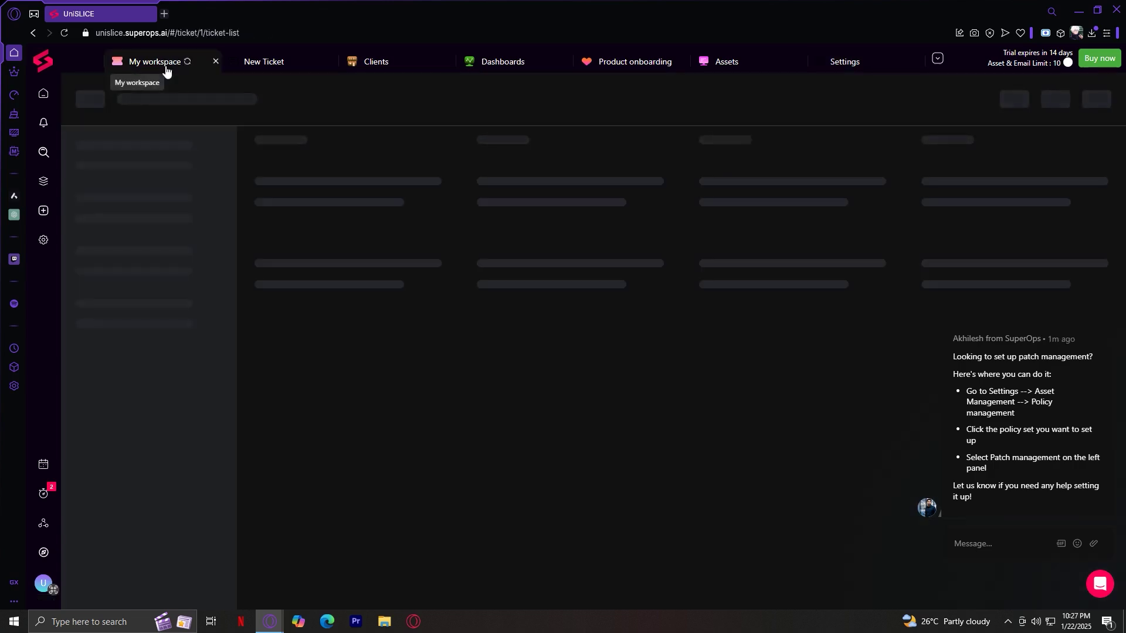